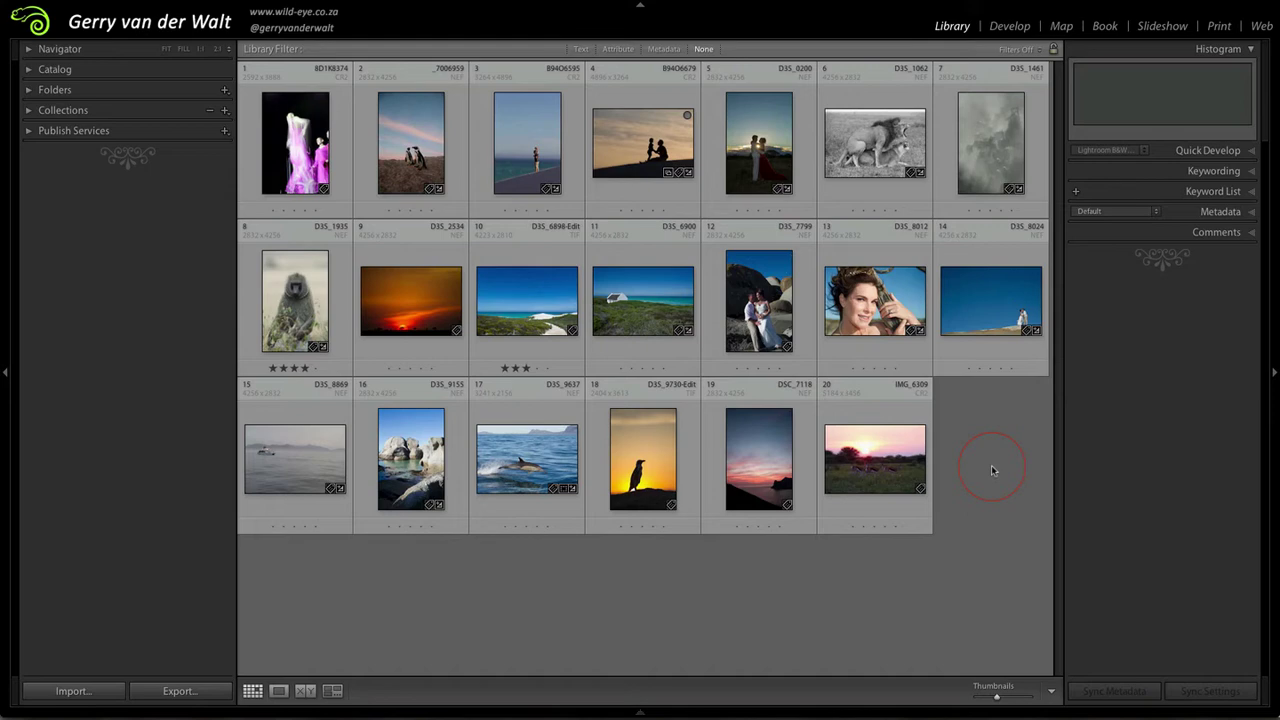
- Select the dusty wildebeest herd photo in the Library grid and open it in Develop
left_click(975, 150)
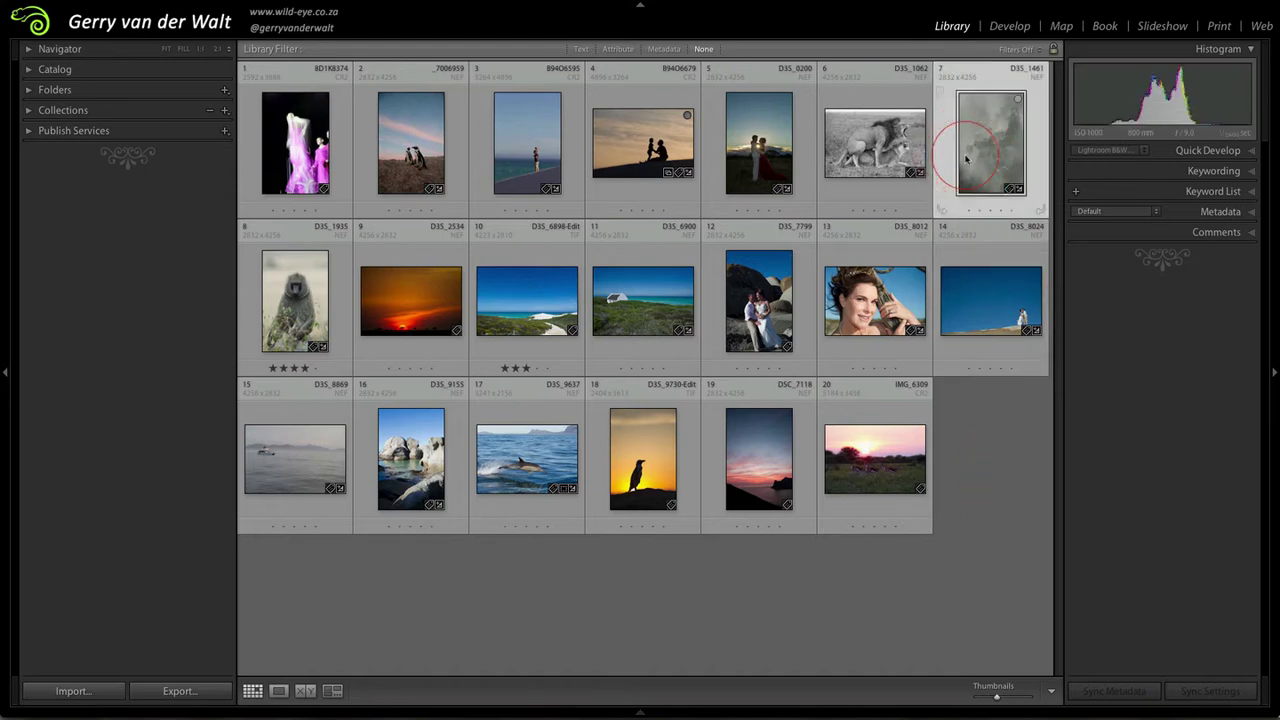
left_click(1005, 27)
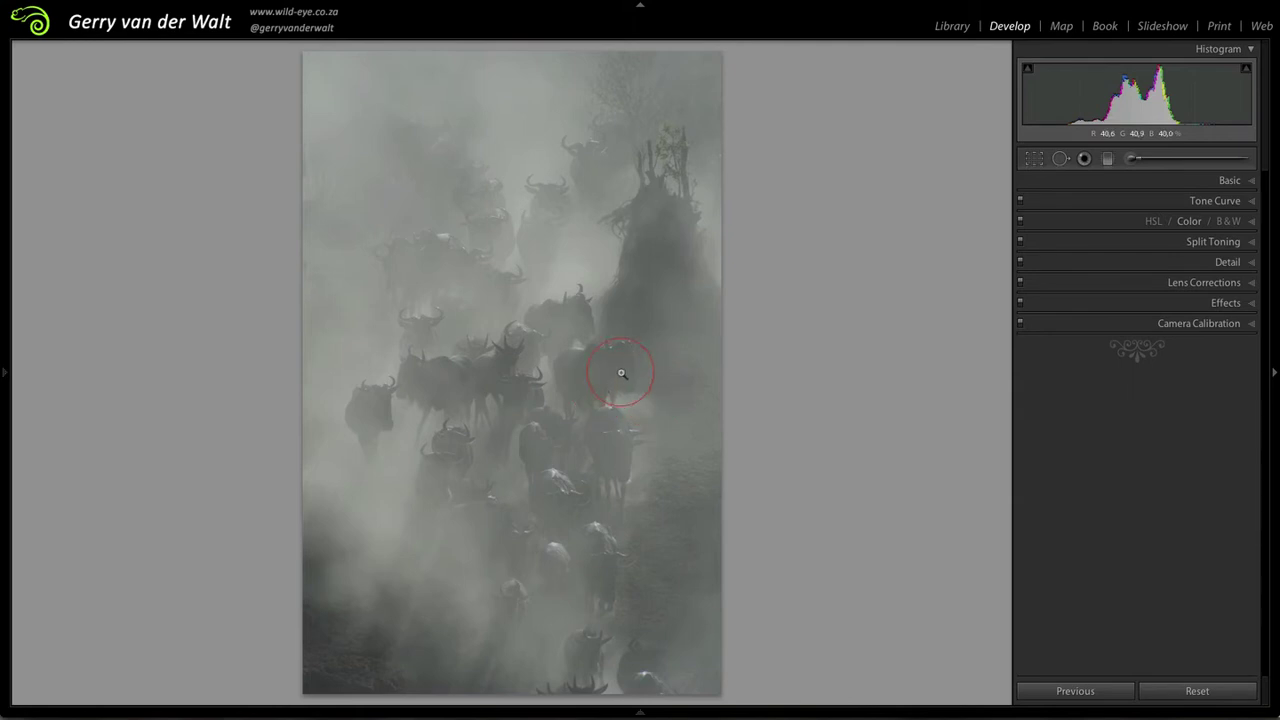
- Zoom the wildebeest photo in to a 1:1 close-up
left_click_drag(500, 375, 500, 329)
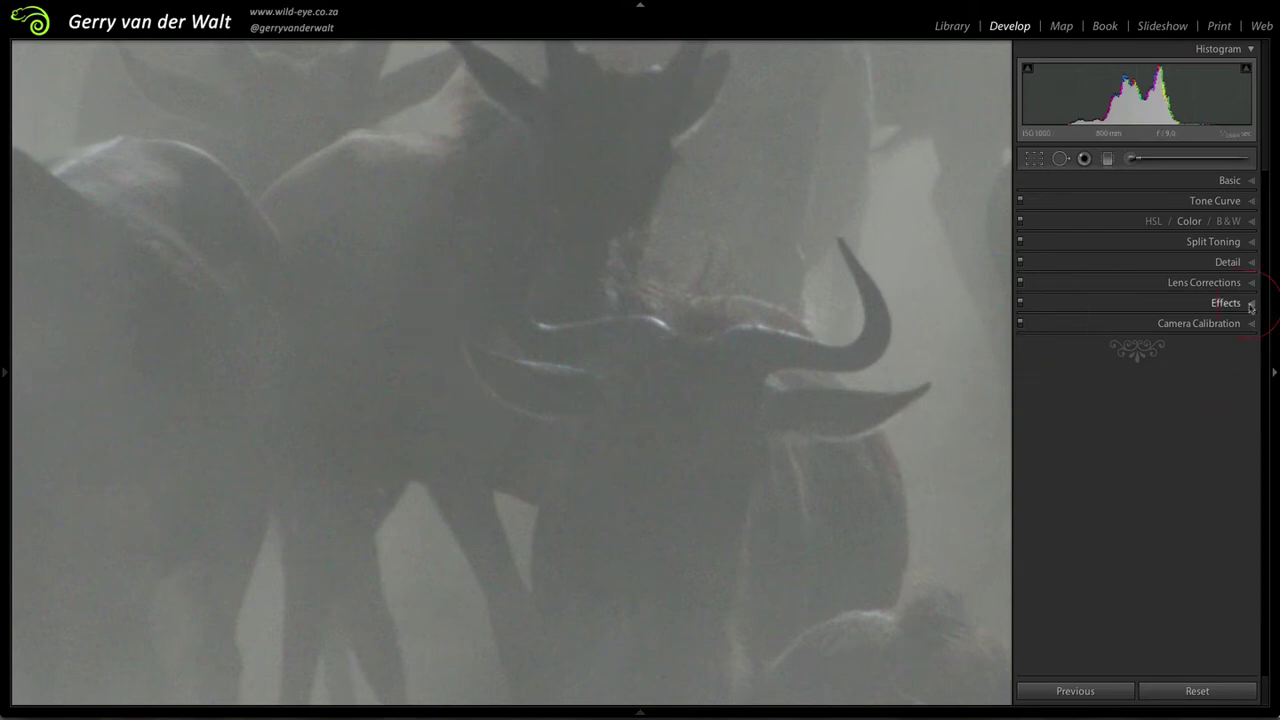
- Expand the Detail panel, set its preview to 2:1, and frame a wildebeest head
left_click(1252, 263)
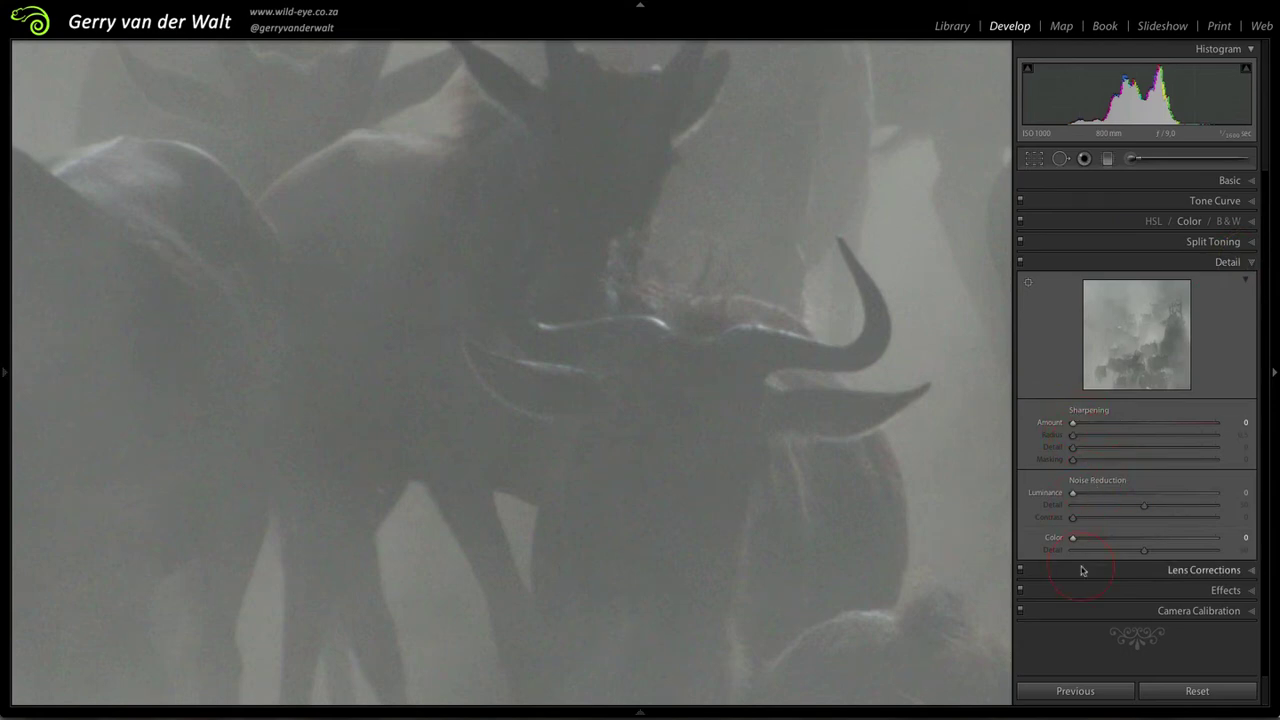
left_click_drag(1134, 363, 606, 386)
right_click(1152, 314)
left_click(1170, 329)
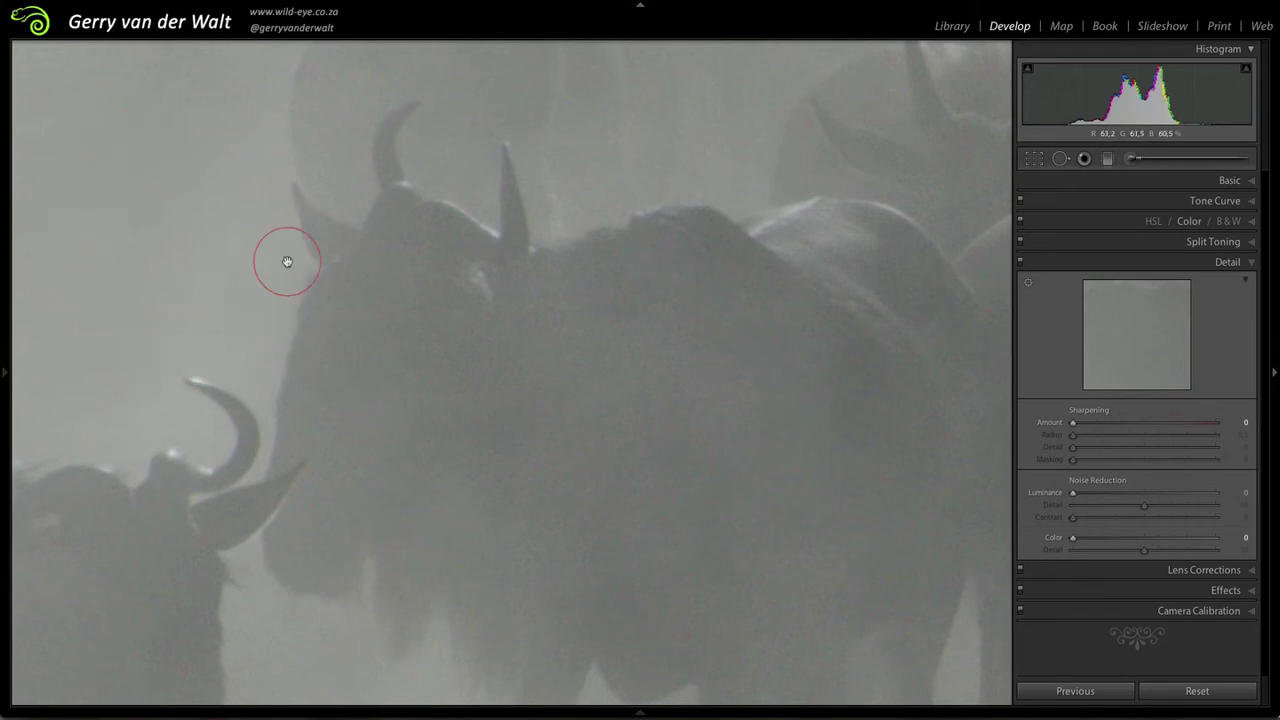
- Frame a wildebeest head and set Color noise reduction to 22 after trying 26 and 0
left_click_drag(491, 306, 480, 277)
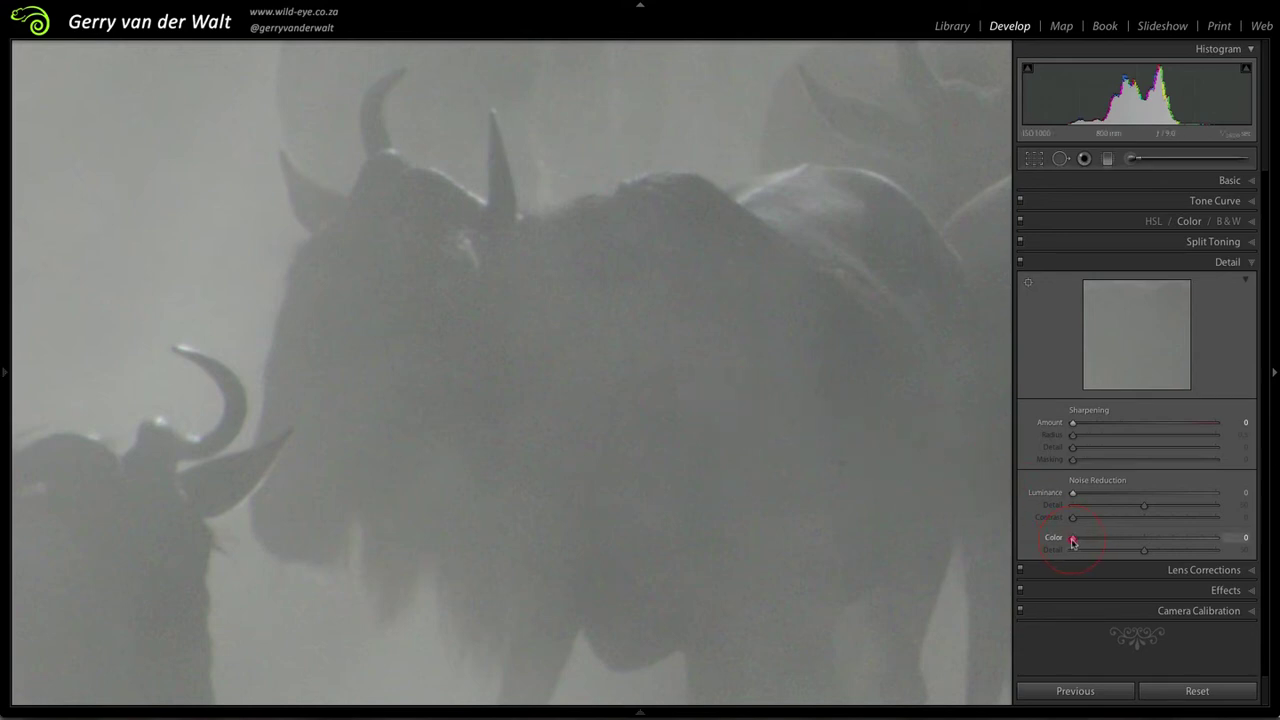
left_click_drag(1073, 542, 1109, 545)
left_click_drag(1110, 538, 1062, 540)
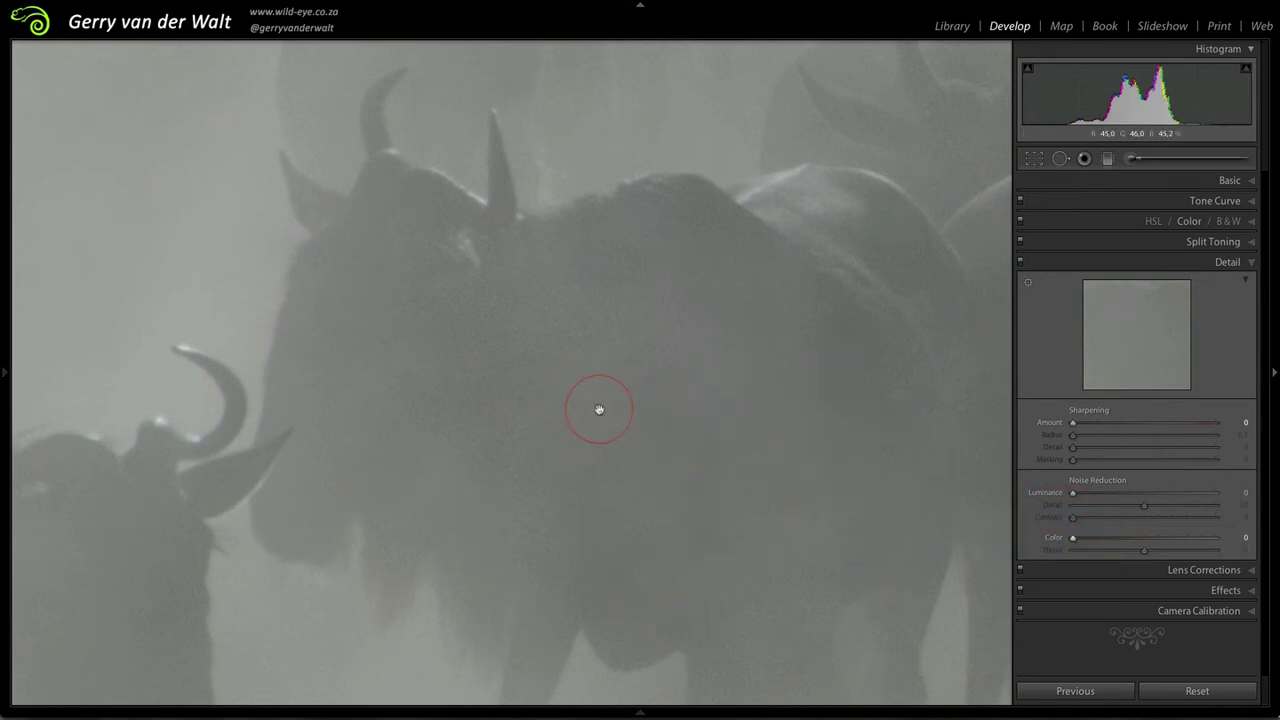
left_click_drag(1074, 540, 1106, 541)
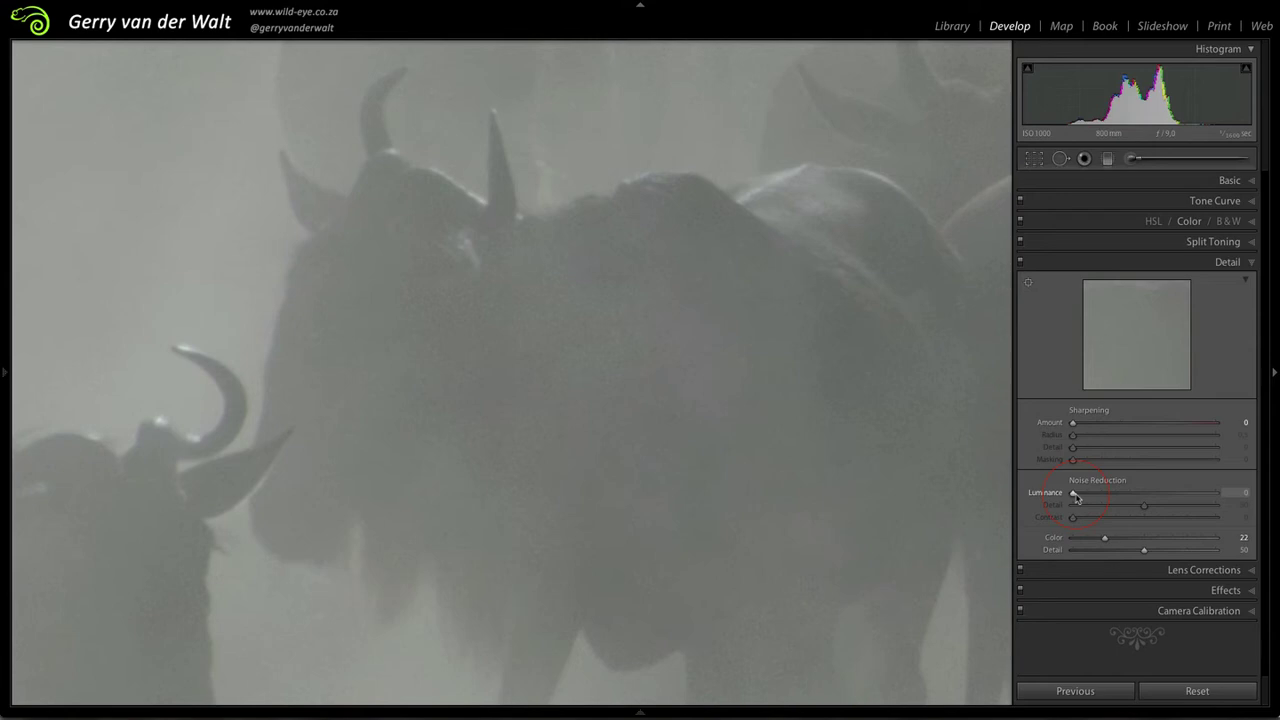
- Raise Luminance noise reduction to 37 to smooth the dust grain
left_click_drag(1076, 497, 1128, 496)
left_click(1068, 423)
left_click(1061, 494)
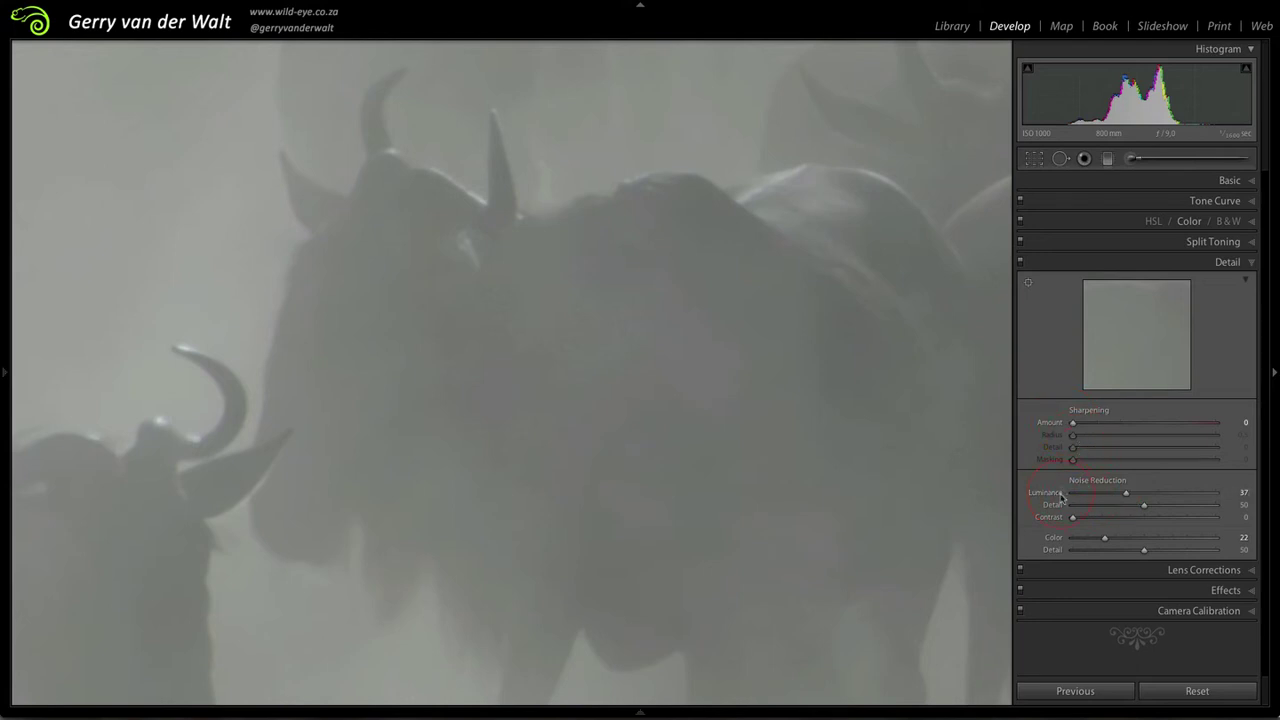
left_click(1074, 343)
left_click(1025, 268)
left_click(1021, 264)
left_click(1021, 264)
left_click(1021, 264)
left_click(1021, 264)
left_click(1020, 265)
left_click(1021, 265)
left_click(1020, 263)
left_click(1021, 264)
left_click(1021, 264)
left_click(527, 362)
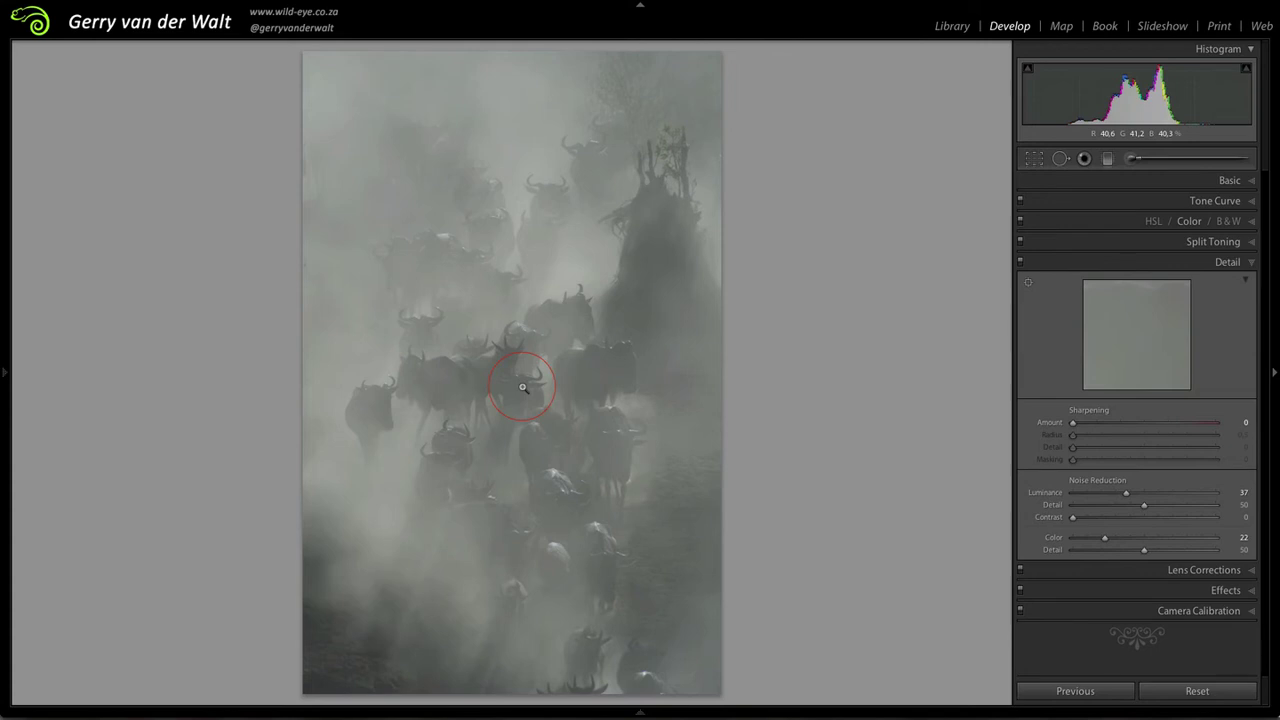
left_click_drag(522, 387, 703, 446)
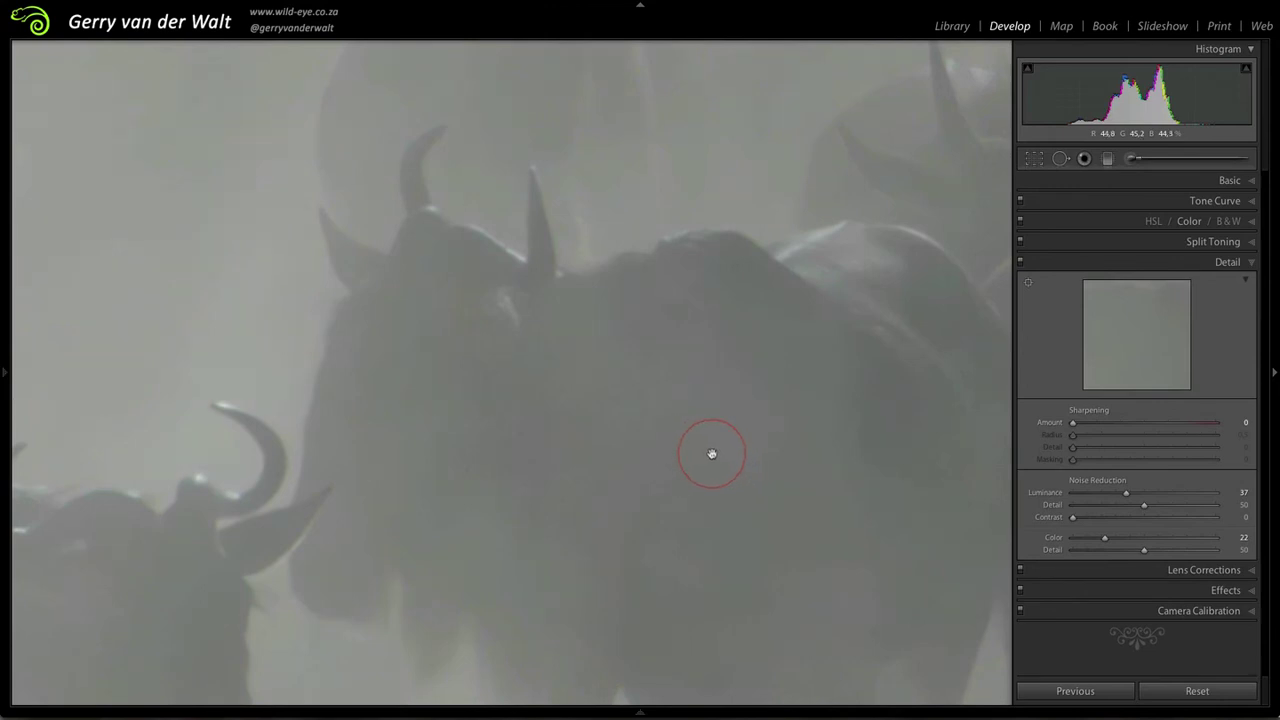
left_click_drag(700, 497, 697, 420)
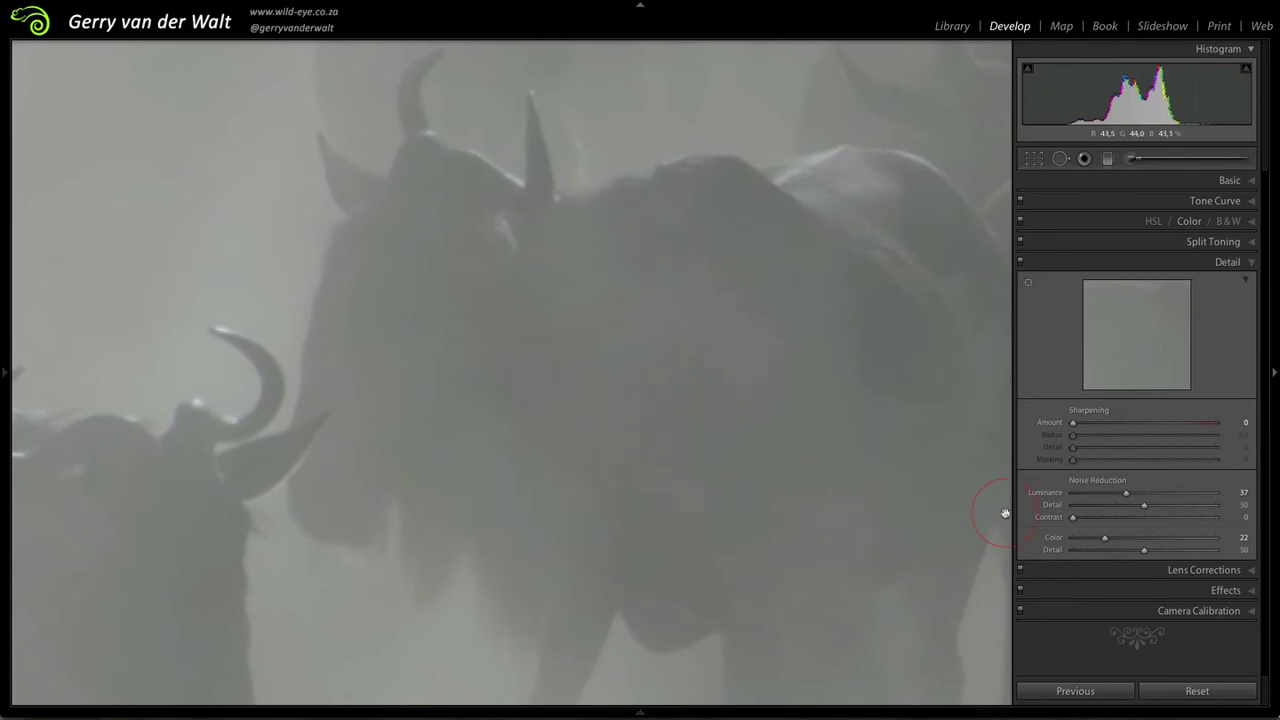
left_click(578, 374)
left_click(1073, 424)
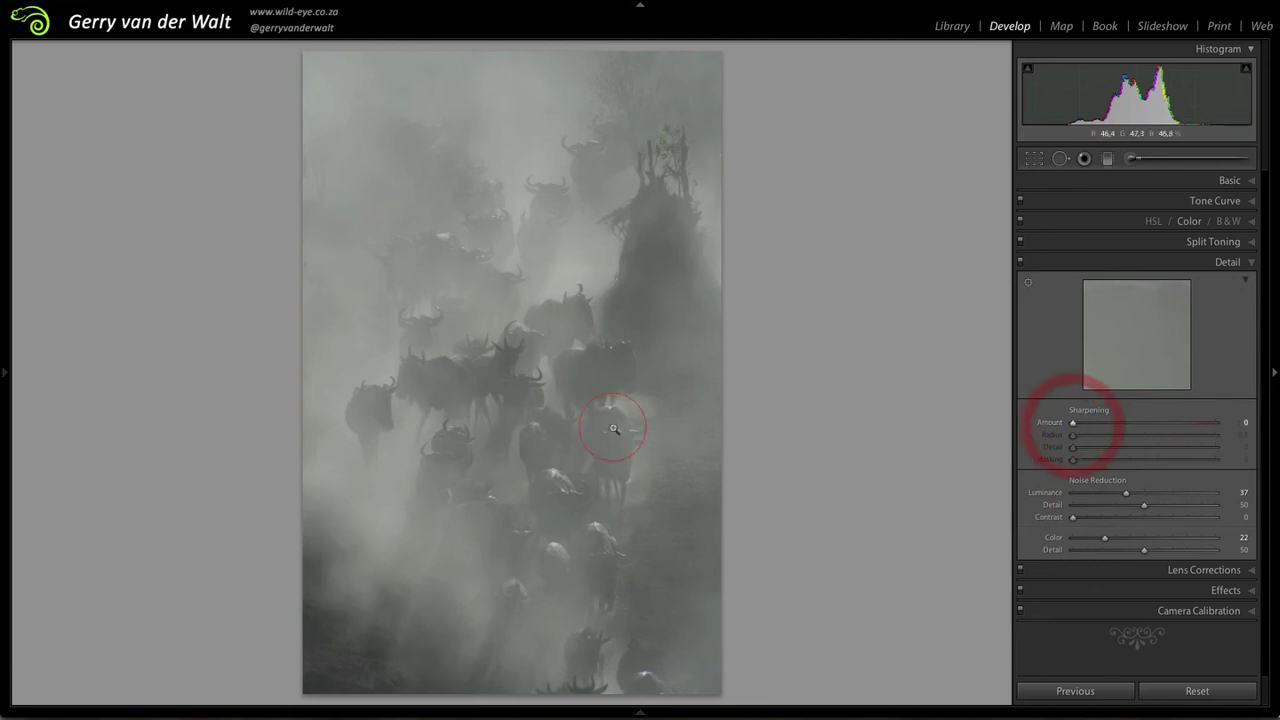
- At 1:1, test sharpening Amount between 0 and 150, then settle on 49 with Radius 0.5
left_click_drag(597, 418, 557, 386)
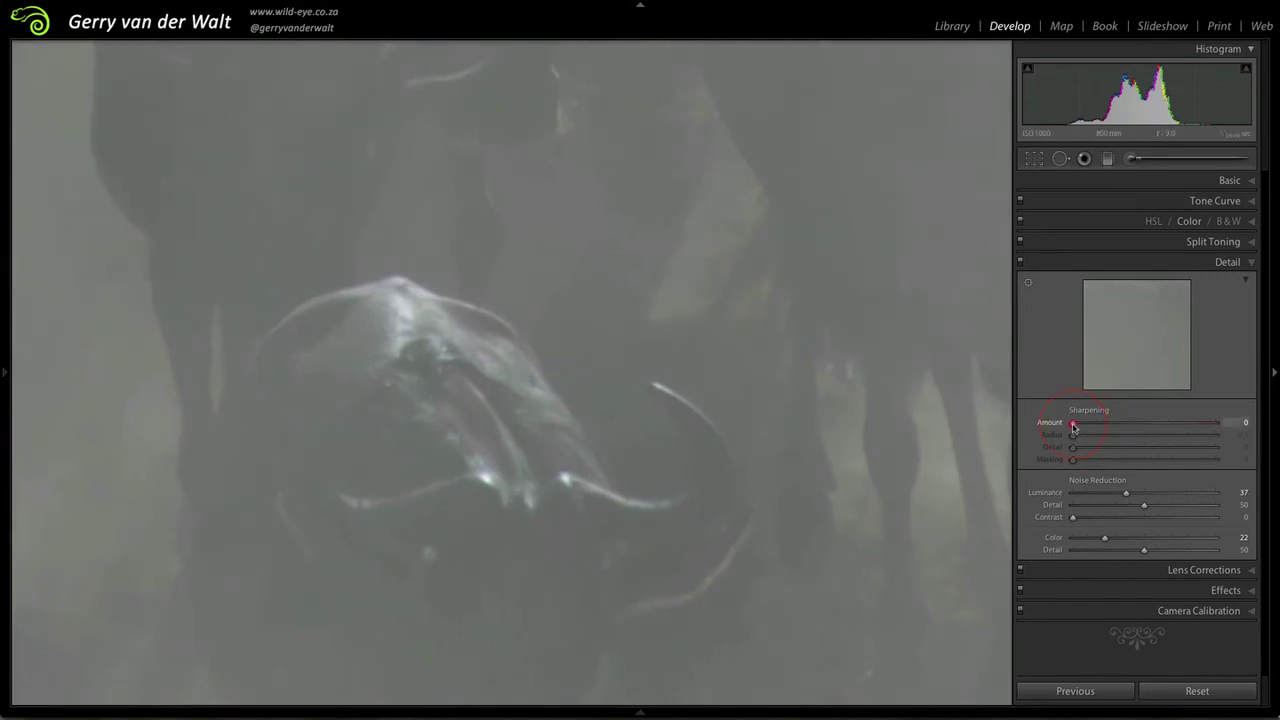
left_click_drag(1074, 427, 1224, 424)
left_click_drag(706, 503, 640, 574)
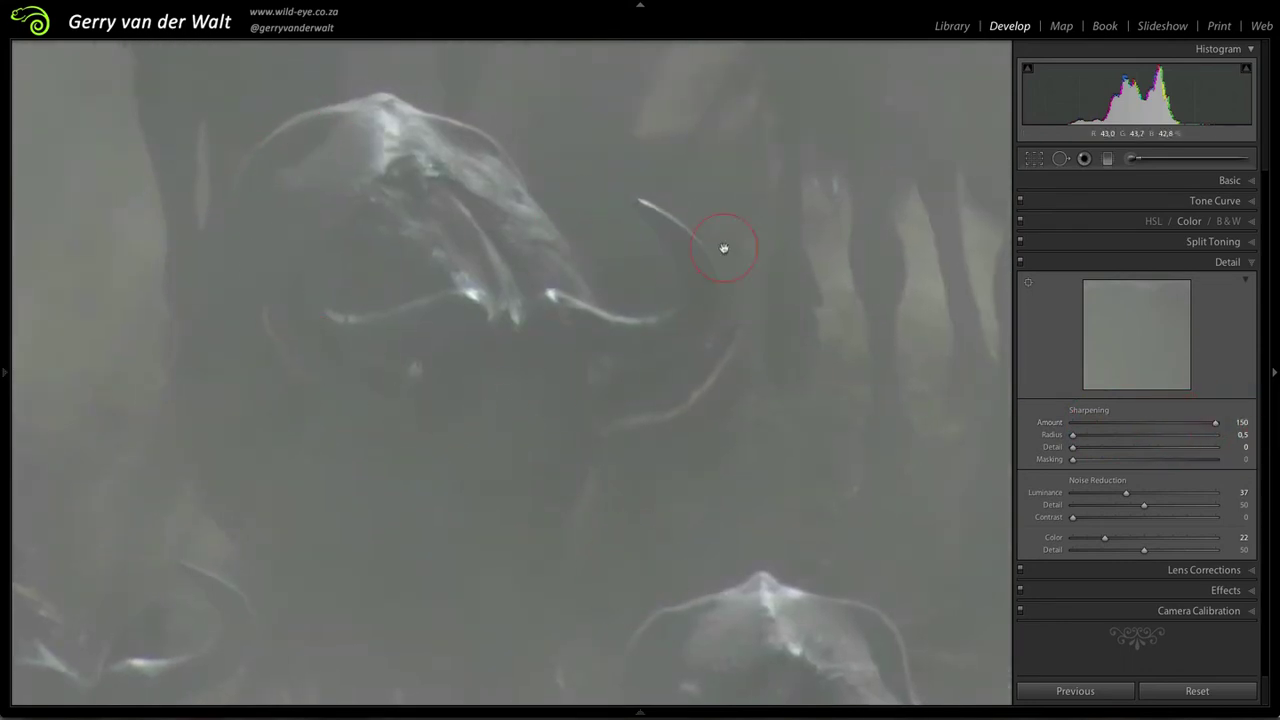
left_click_drag(1217, 427, 1073, 427)
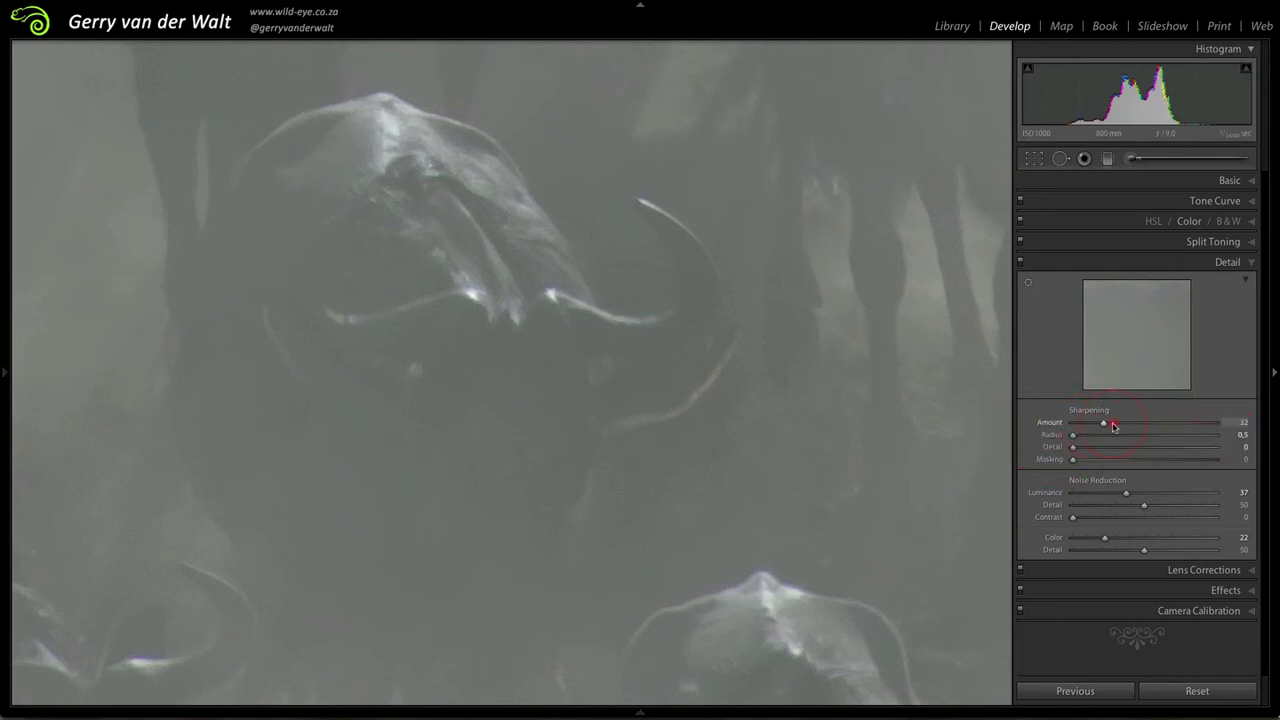
left_click_drag(1120, 426, 1230, 422)
left_click_drag(1205, 425, 1156, 427)
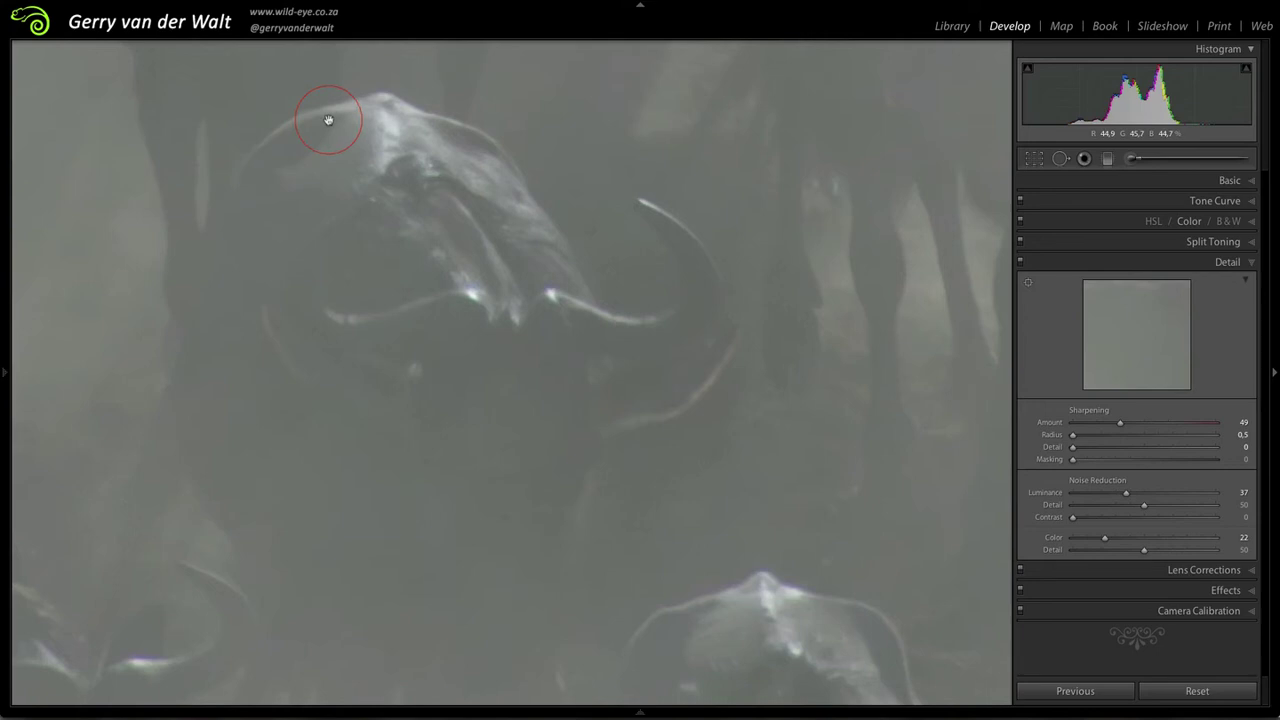
left_click(483, 247)
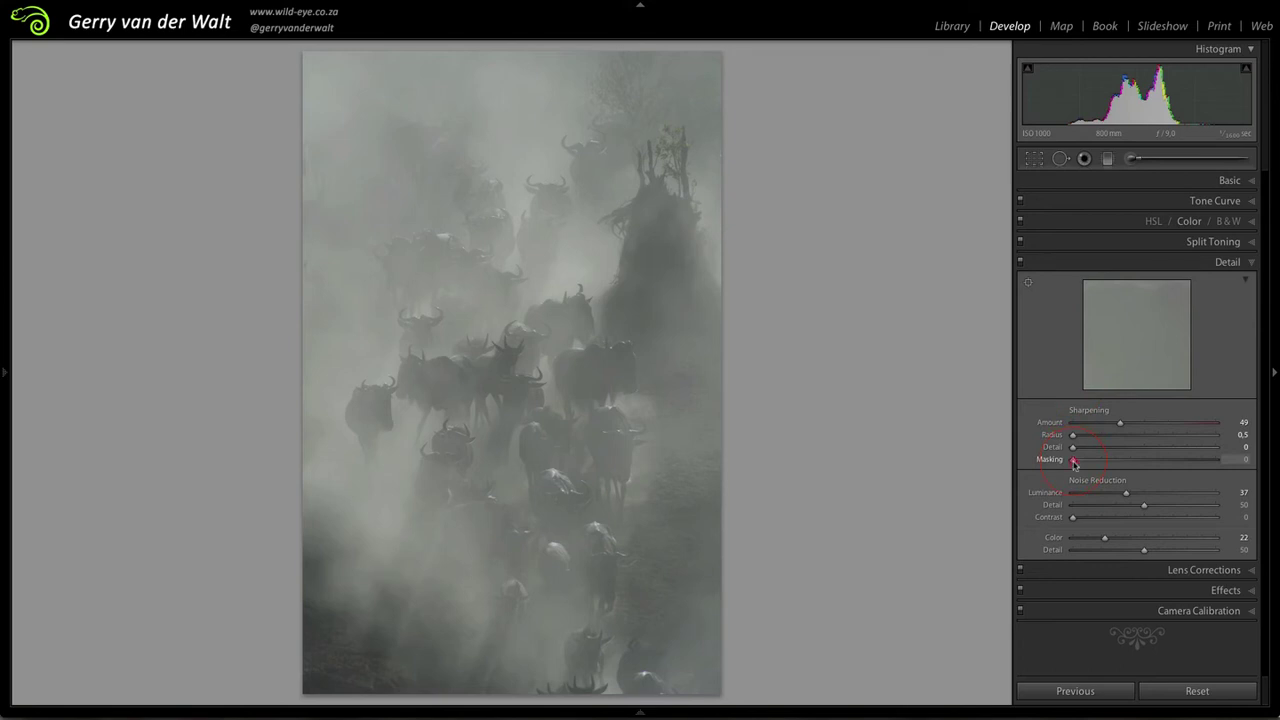
- Preview the sharpening mask and set Masking to 28 so only the wildebeest edges sharpen
left_click(1074, 461, "alt")
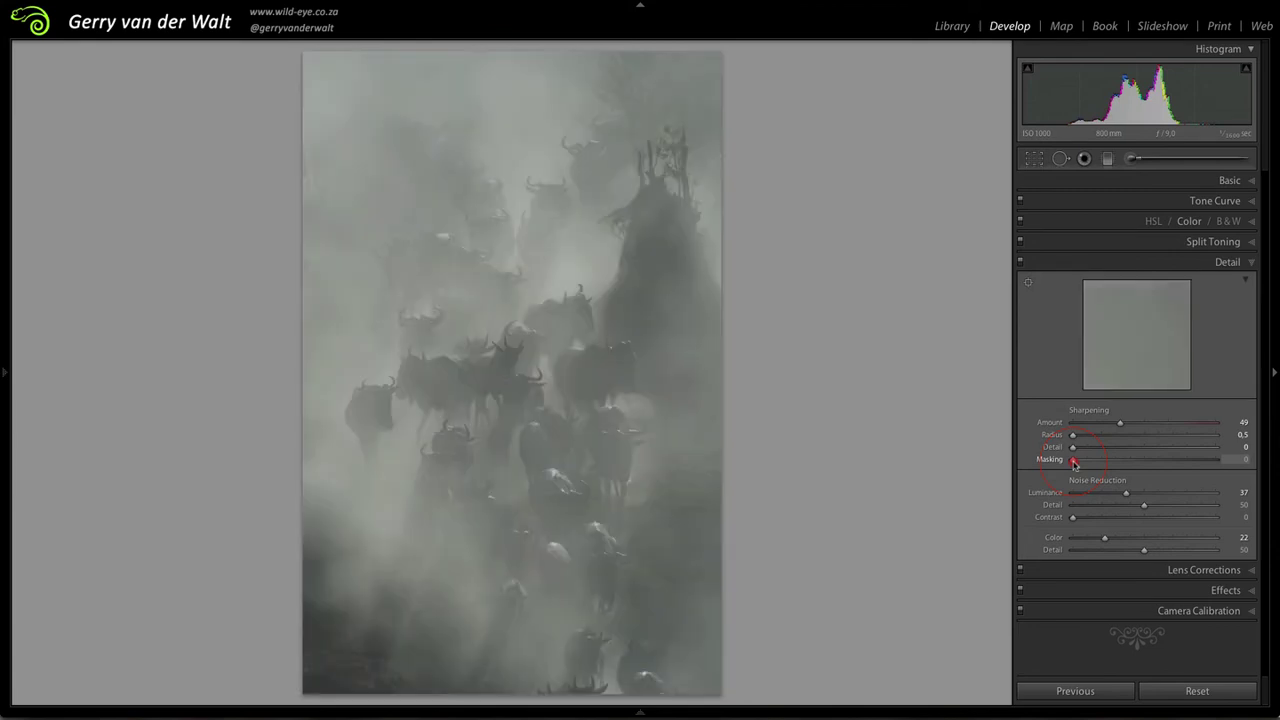
left_click(1074, 462, "alt")
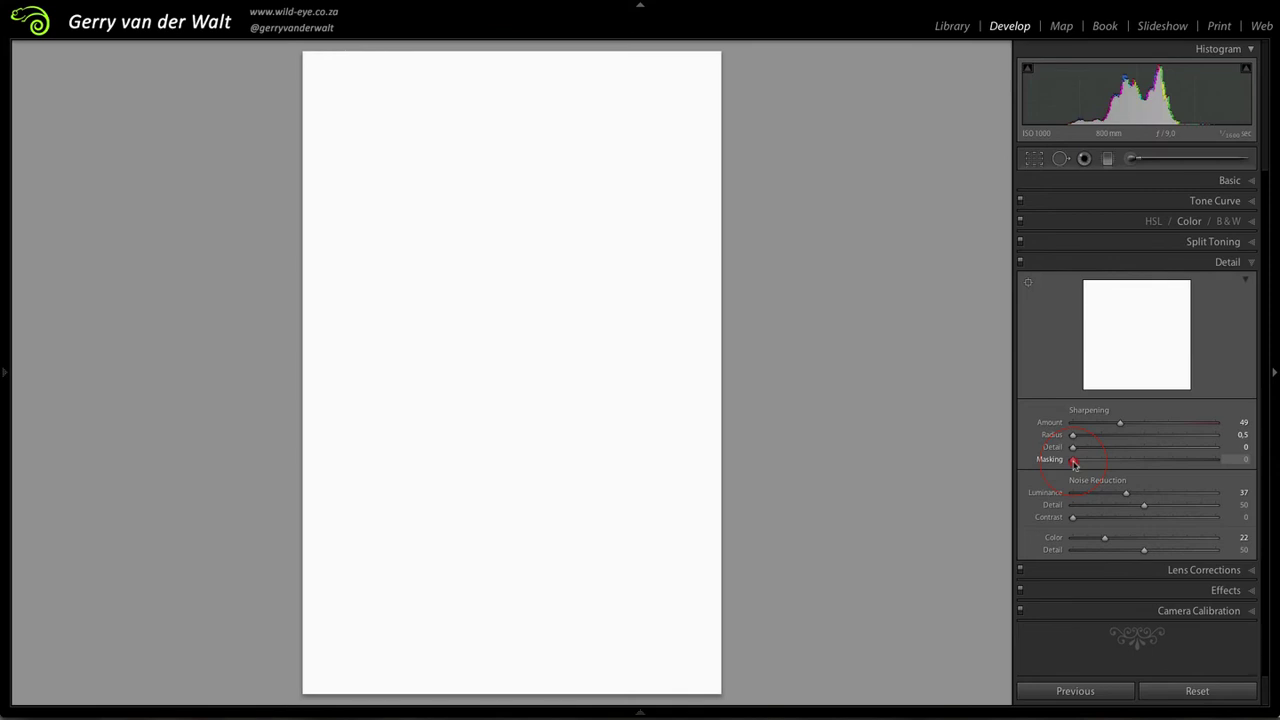
left_click_drag(1074, 462, 1108, 462)
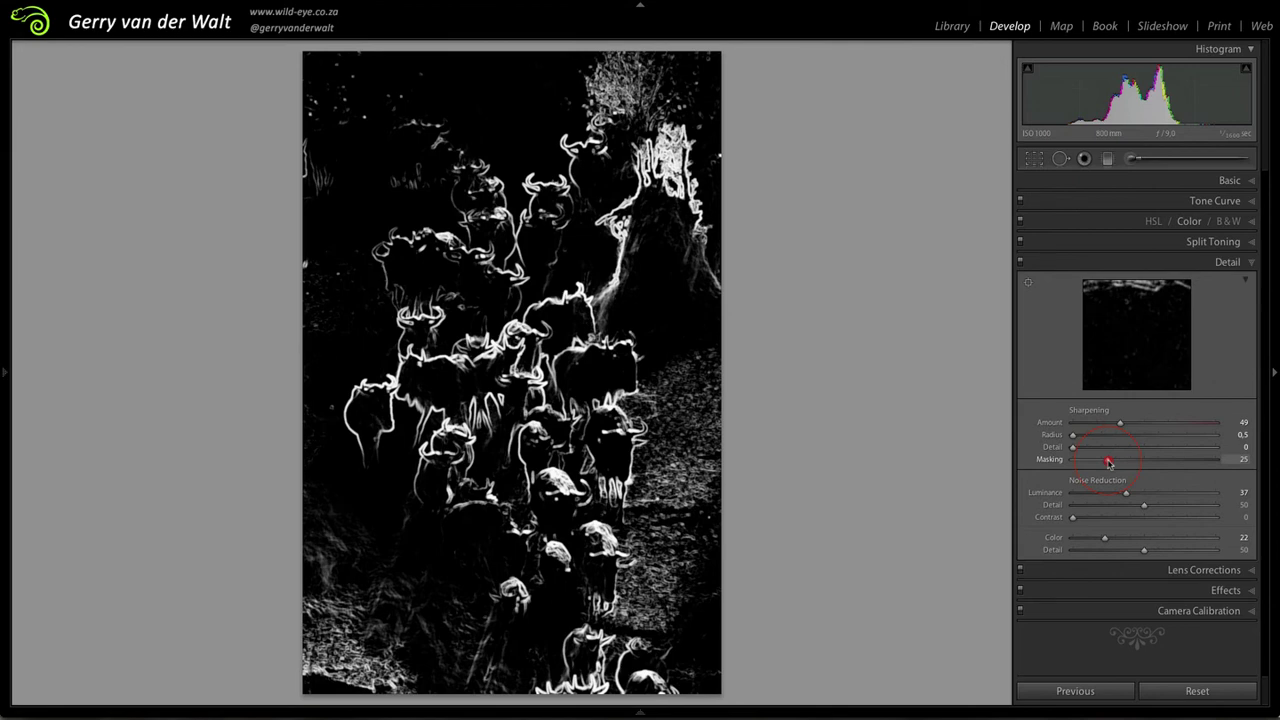
mouse_move(1101, 463)
left_mouse_down()
mouse_move(1069, 465)
mouse_move(1113, 463)
left_mouse_up()
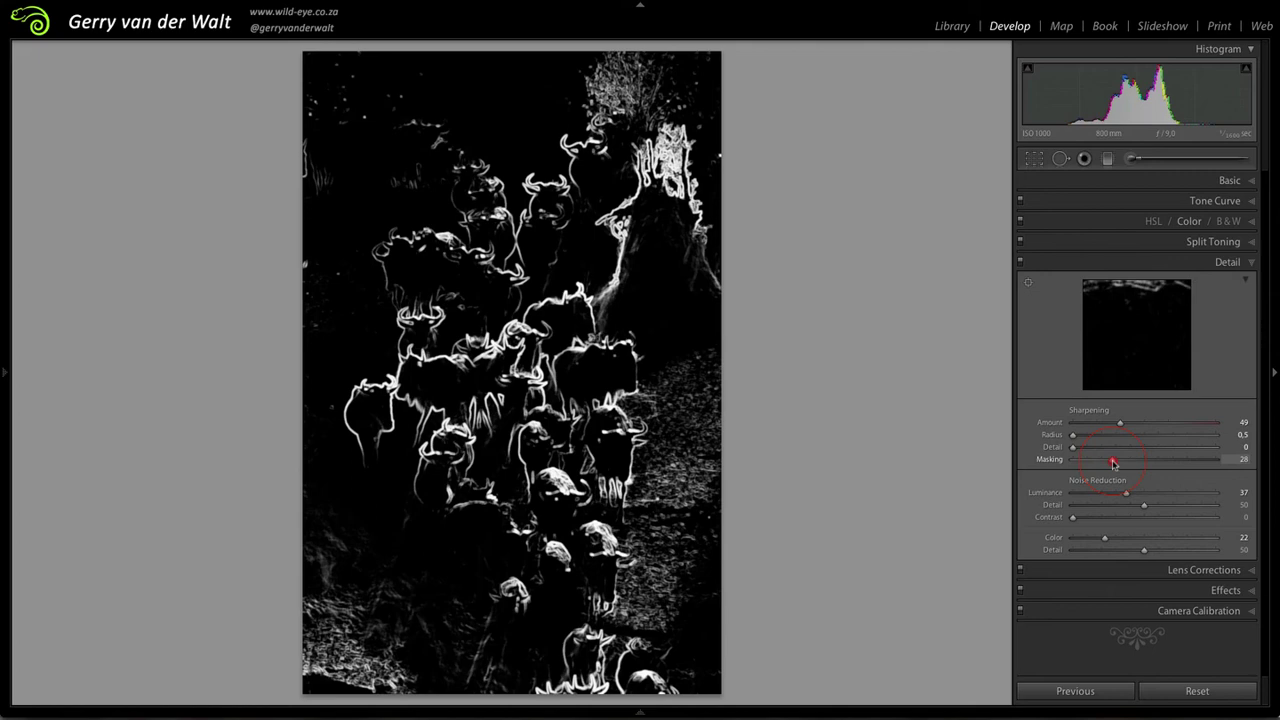
left_click_drag(1113, 463, 1113, 463)
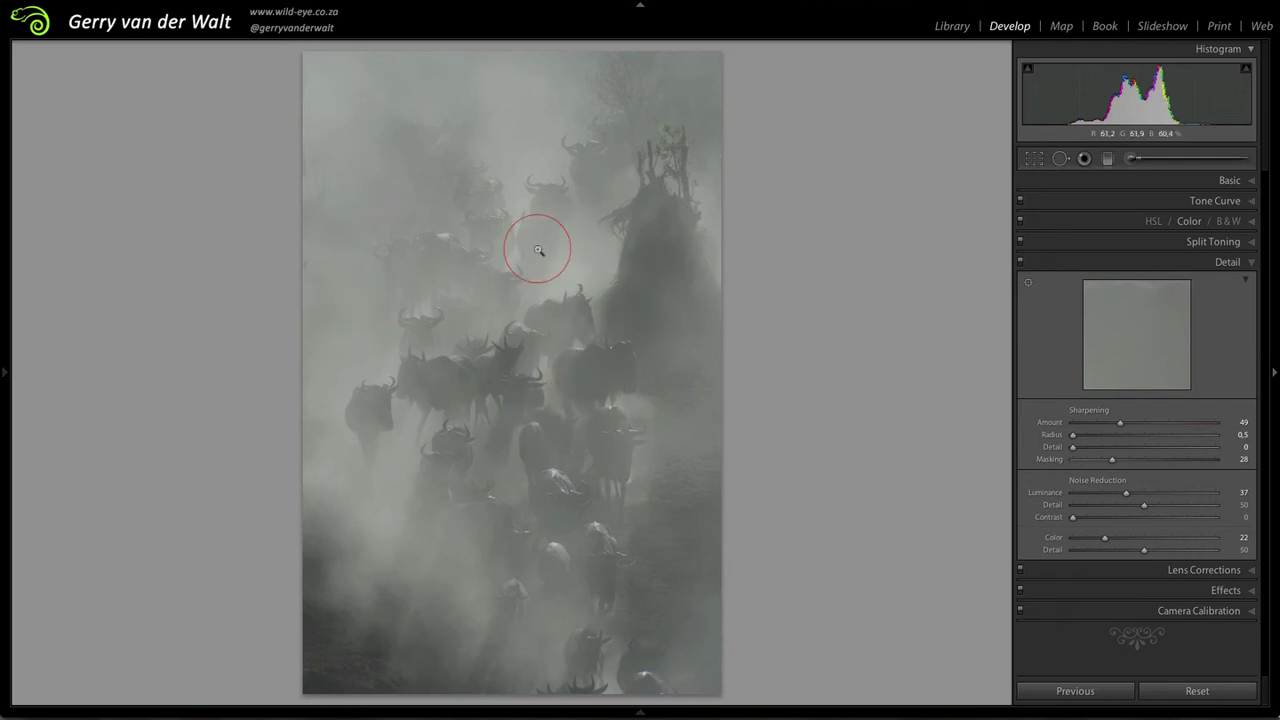
- On a wildebeest head close-up, toggle Detail off and on, then raise Amount to 62
left_click(369, 380)
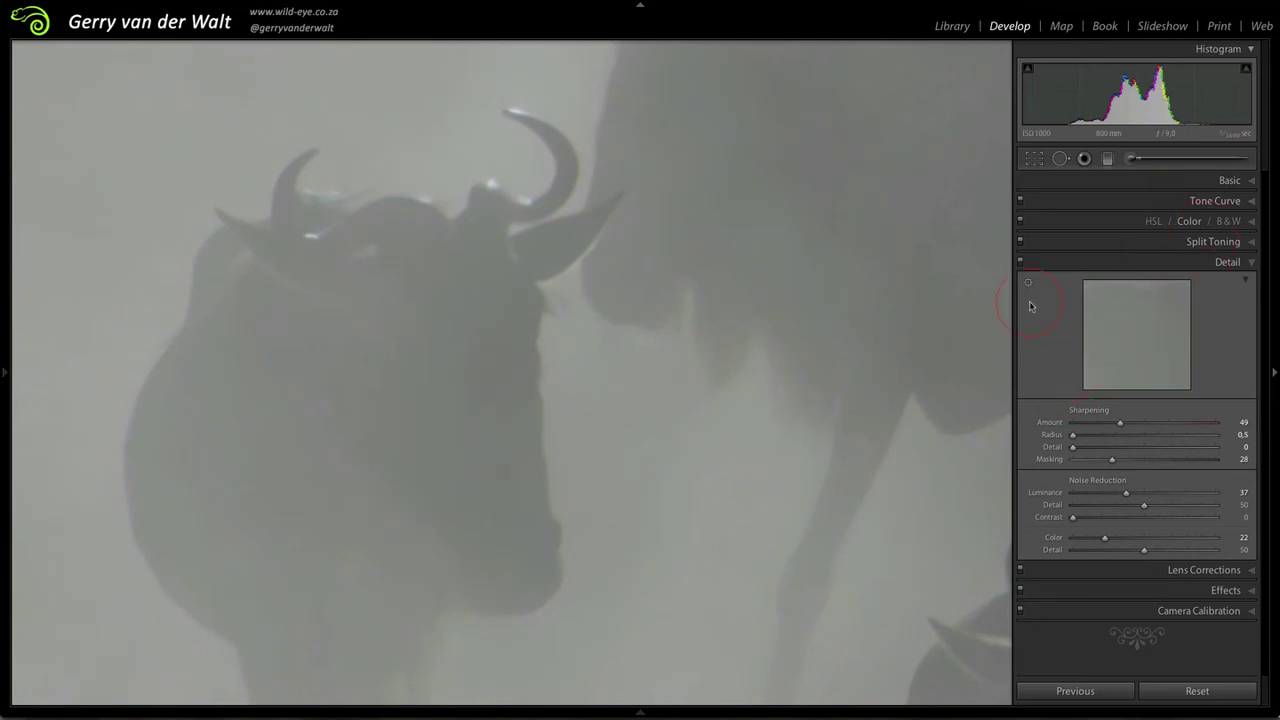
left_click(1021, 266)
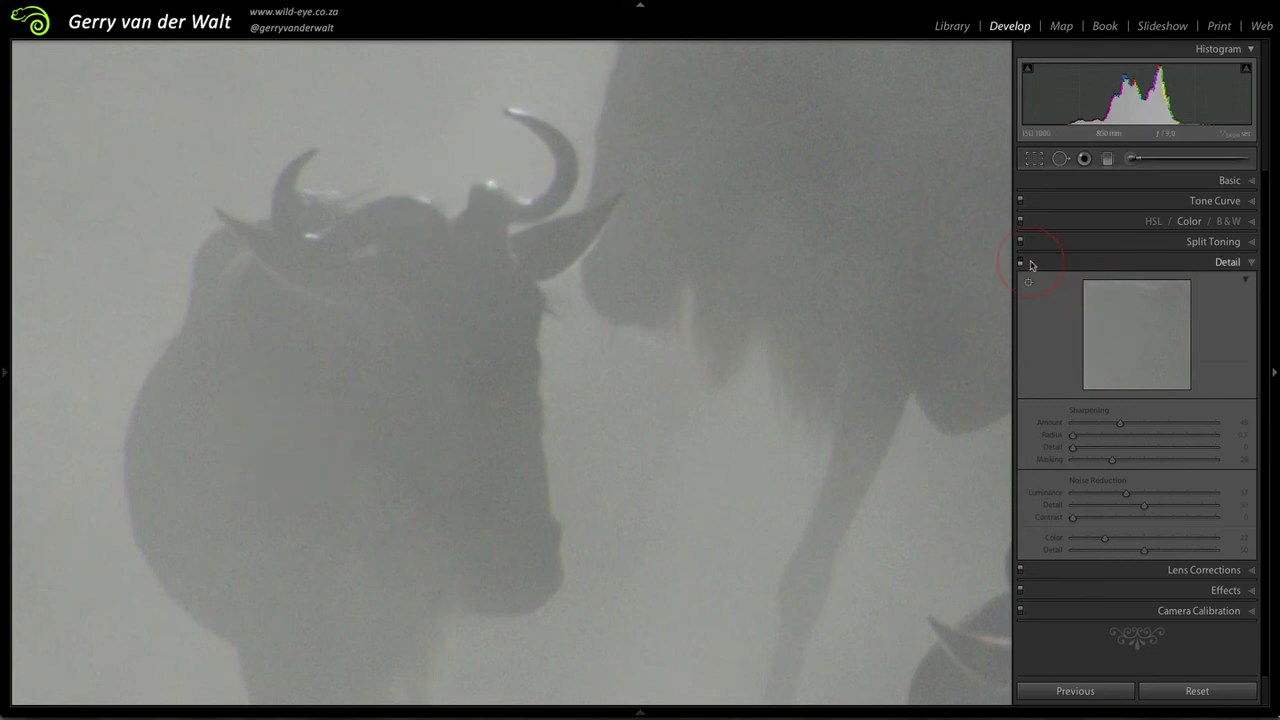
left_click(1020, 262)
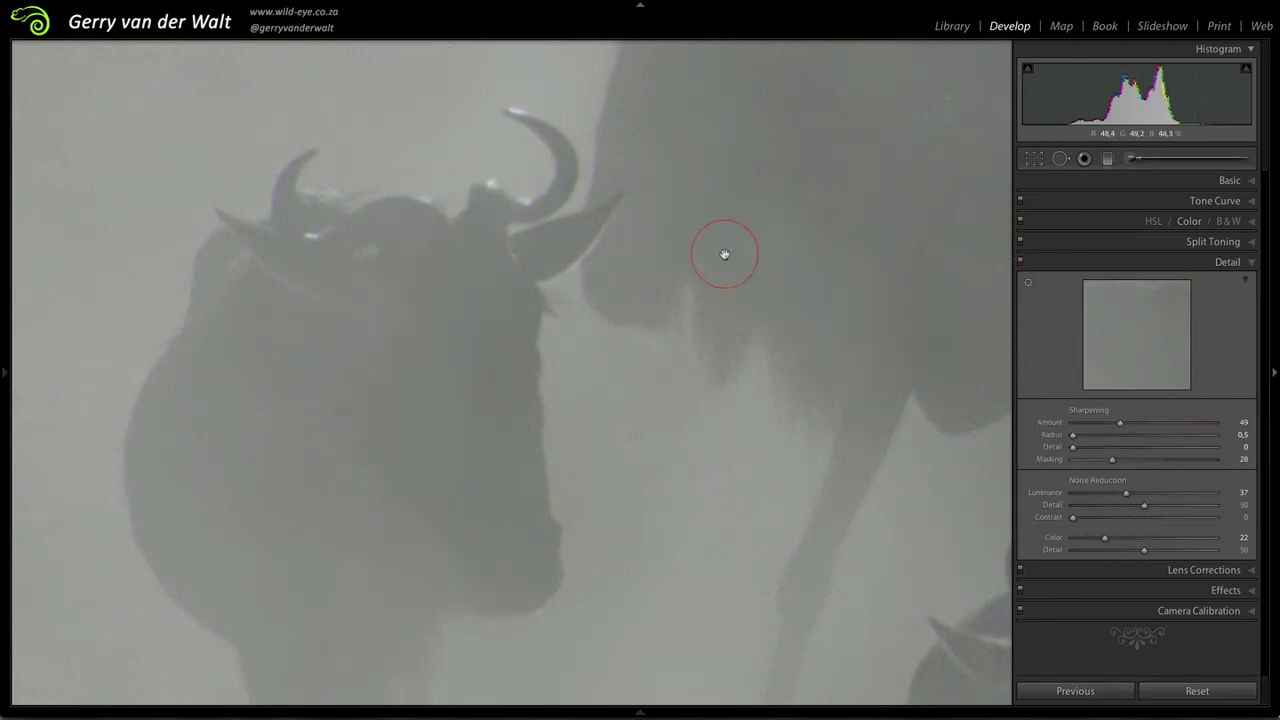
mouse_move(1121, 424)
left_mouse_down()
mouse_move(1205, 426)
mouse_move(1131, 424)
left_mouse_up()
- Go back to the Library grid, open the baboon photo, and switch to Develop
left_click(477, 311)
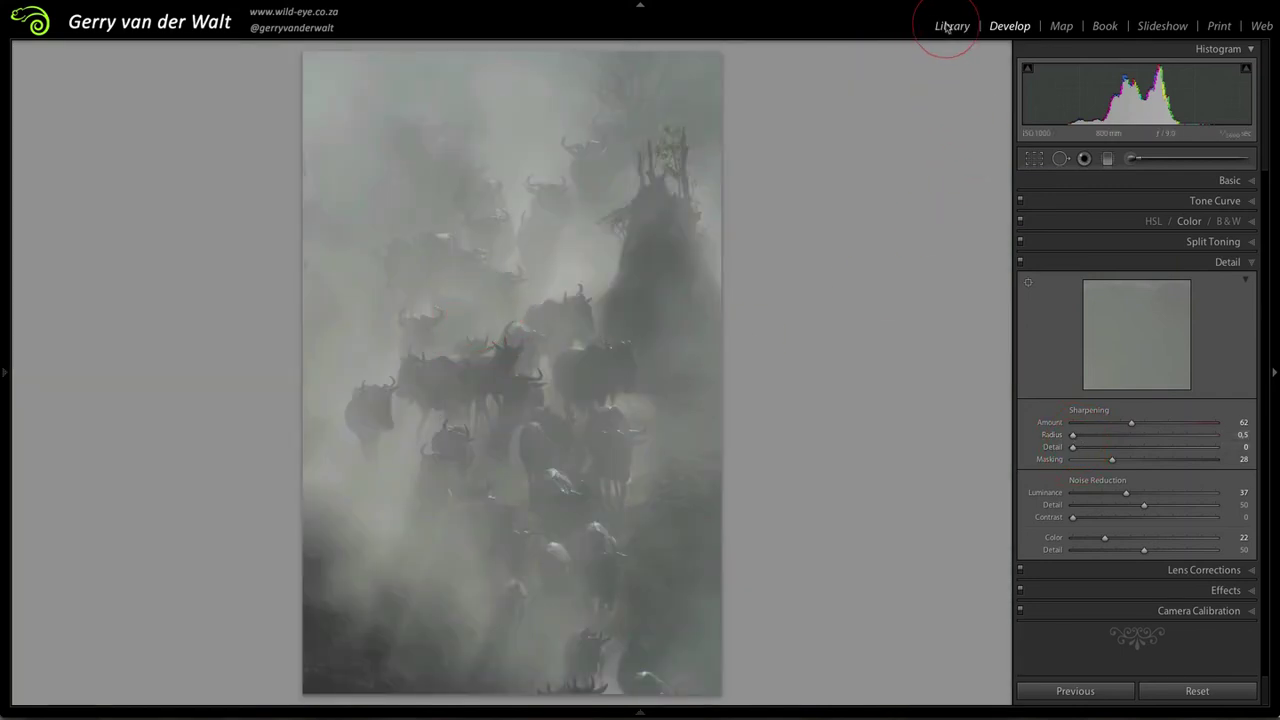
left_click(948, 25)
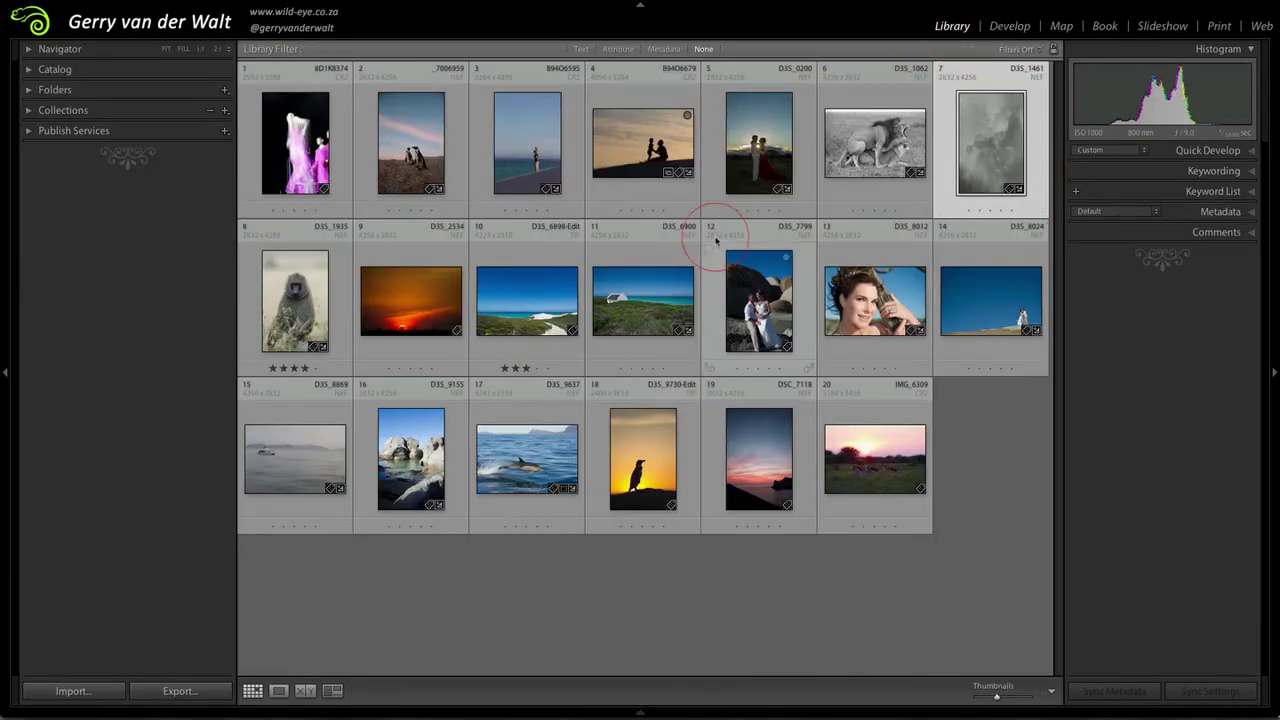
double_click(295, 293)
left_click(1008, 26)
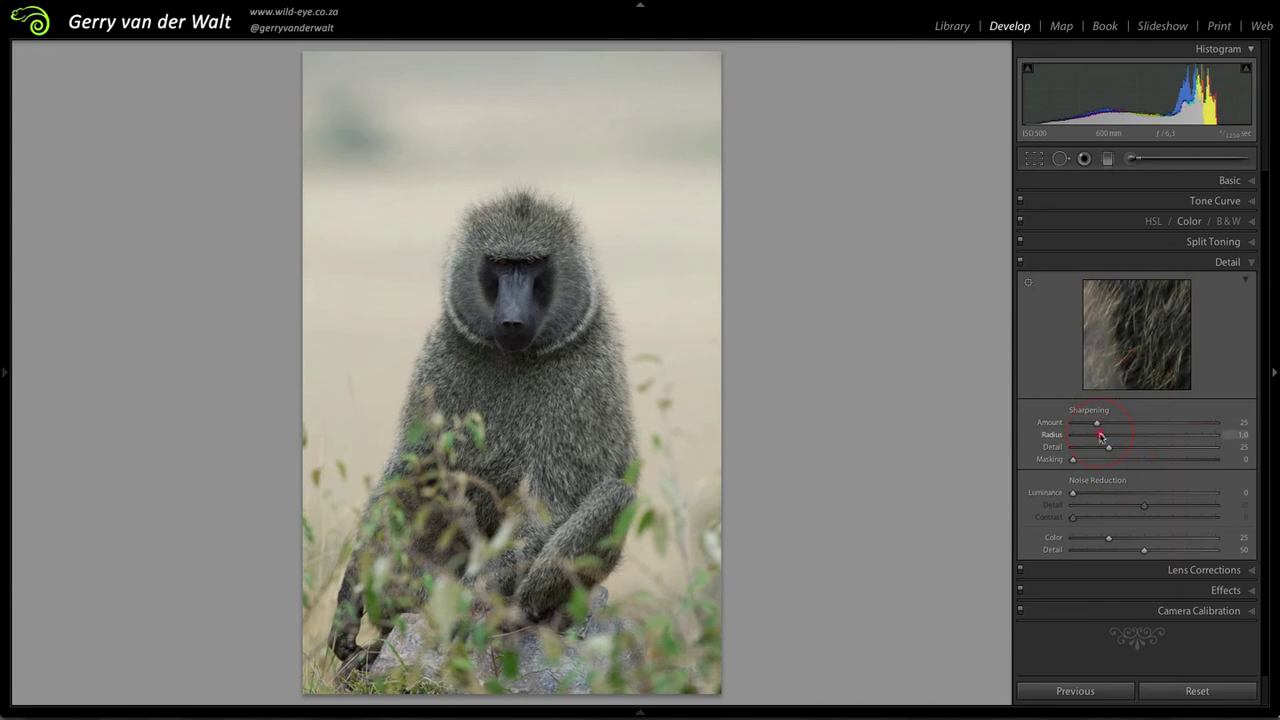
- Set sharpening Detail to 0 and Masking to 77 while viewing the baboon's nose at 1:1
left_click_drag(1108, 447, 1023, 440)
left_click_drag(1120, 426, 1118, 424)
left_click(623, 277)
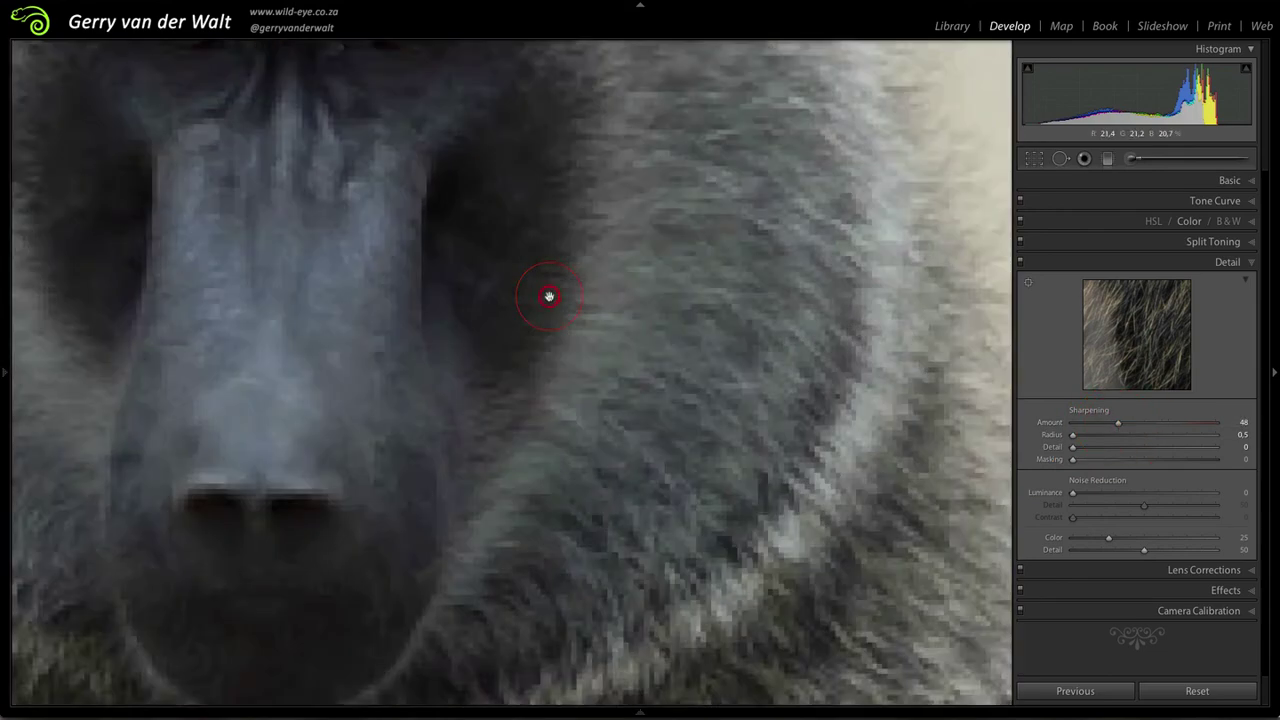
left_click_drag(397, 314, 606, 449)
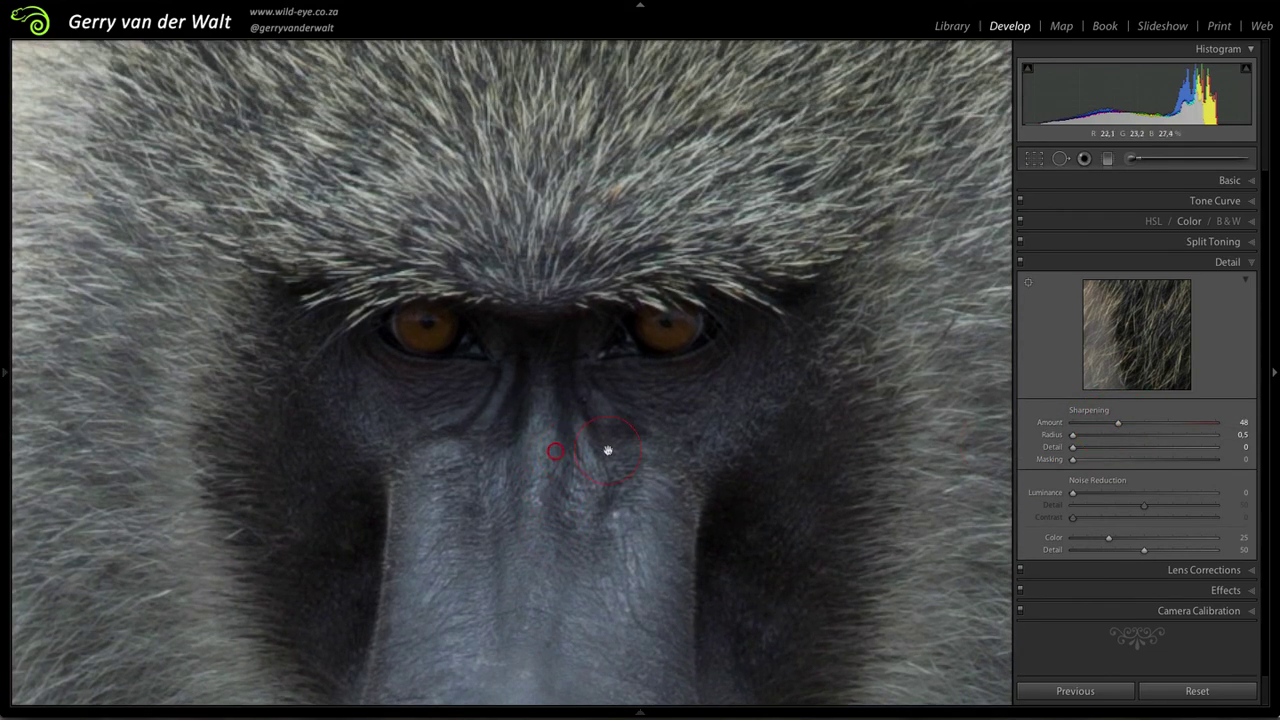
left_click(1074, 461, "alt")
left_click_drag(1074, 461, 1183, 463)
- Inspect the baboon's nose at 1:1, then view the baboon at 1:2 zoom
left_click(620, 378)
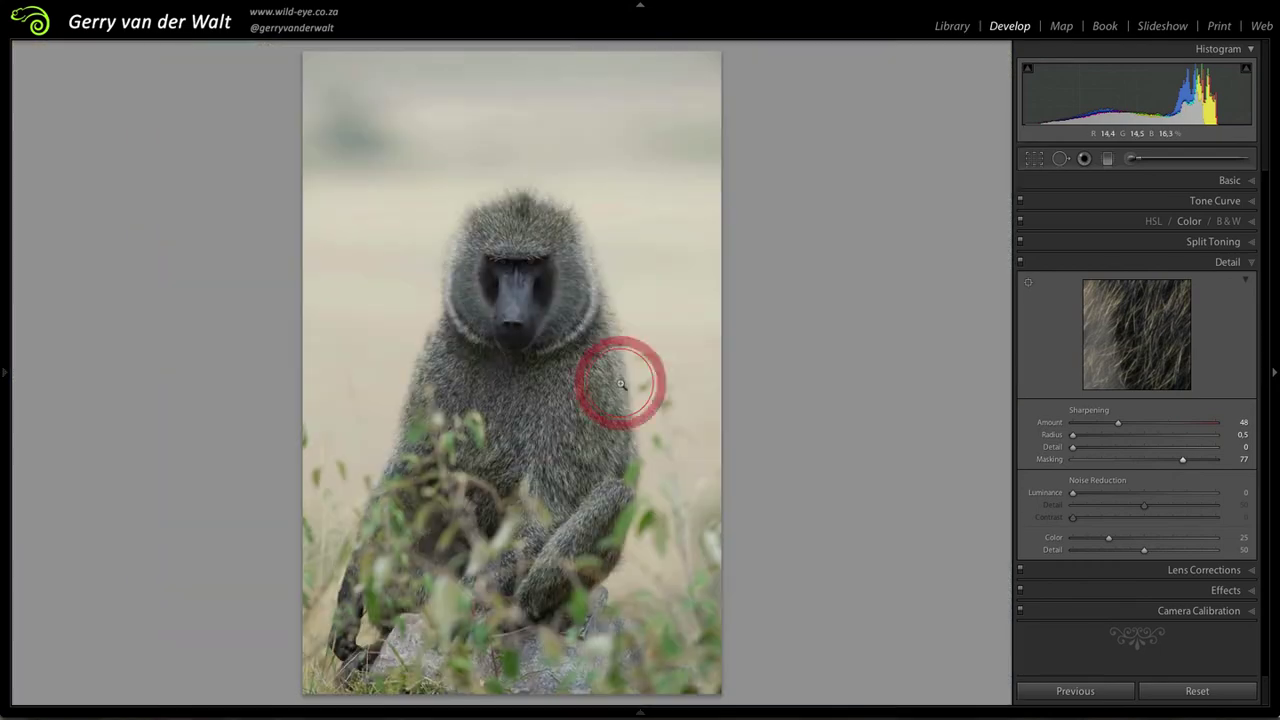
left_click(515, 305)
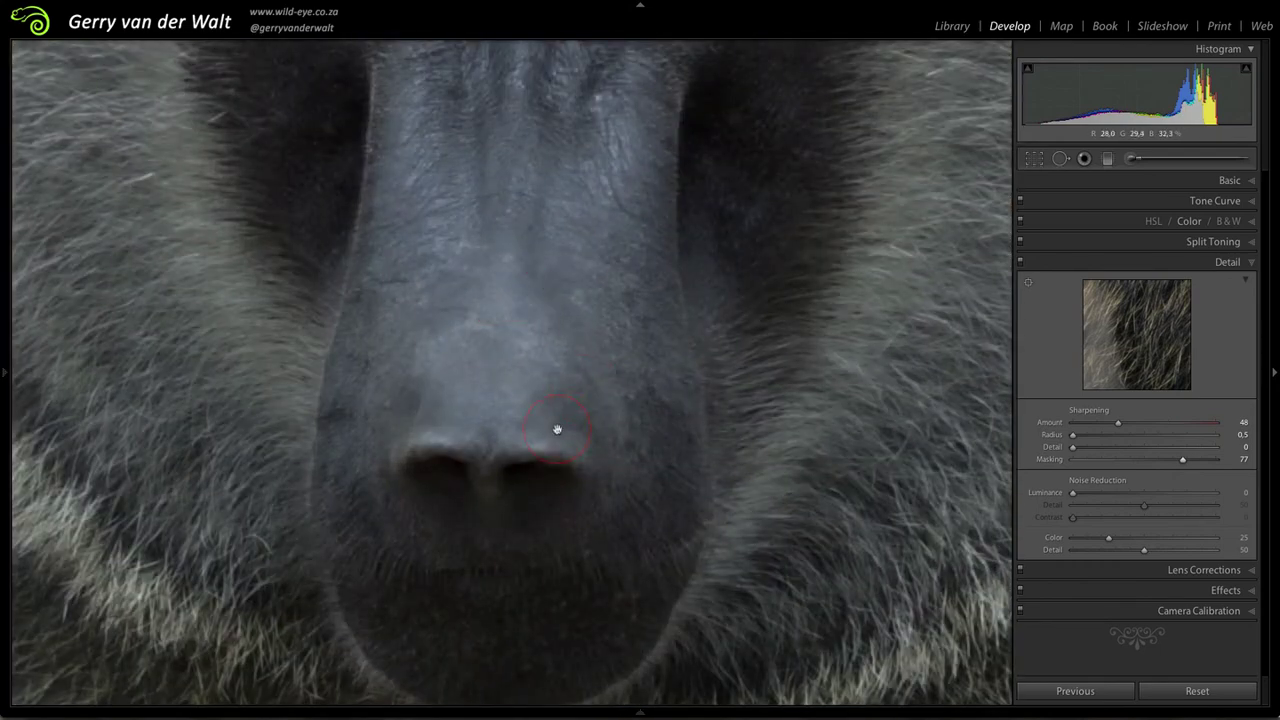
left_click_drag(554, 429, 706, 263)
left_click(5, 372)
left_click(177, 48)
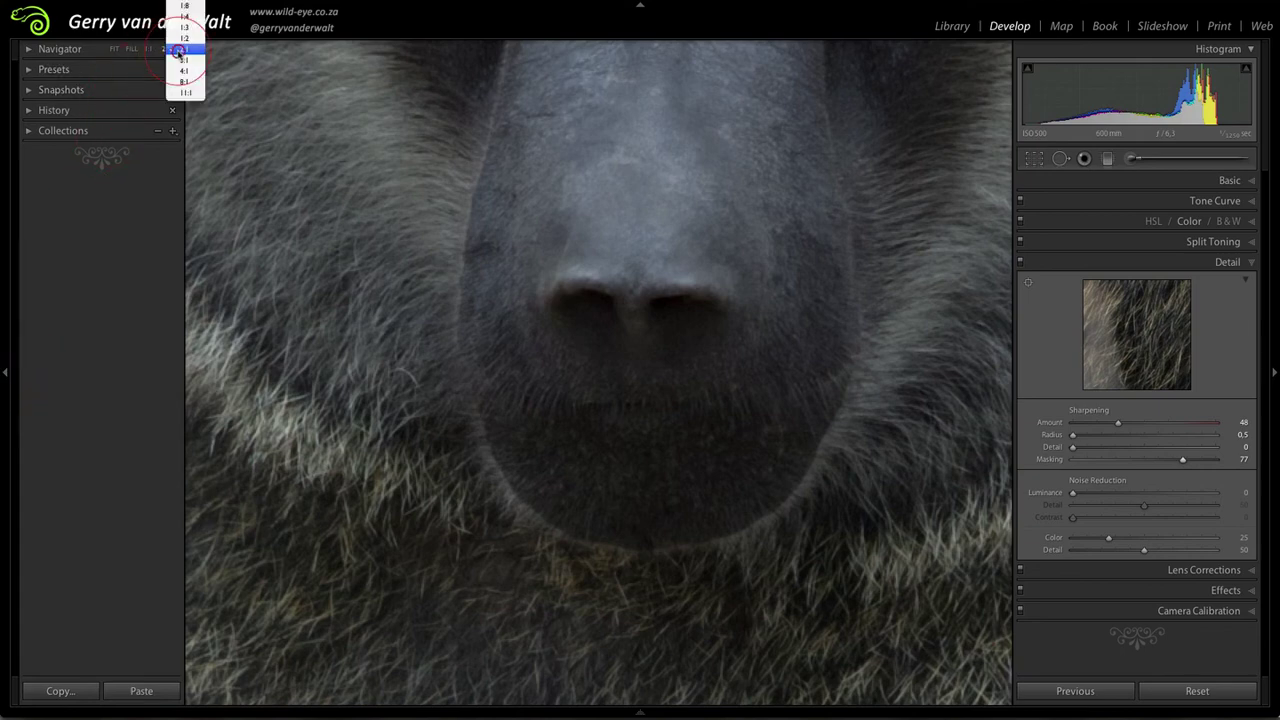
left_click(182, 42)
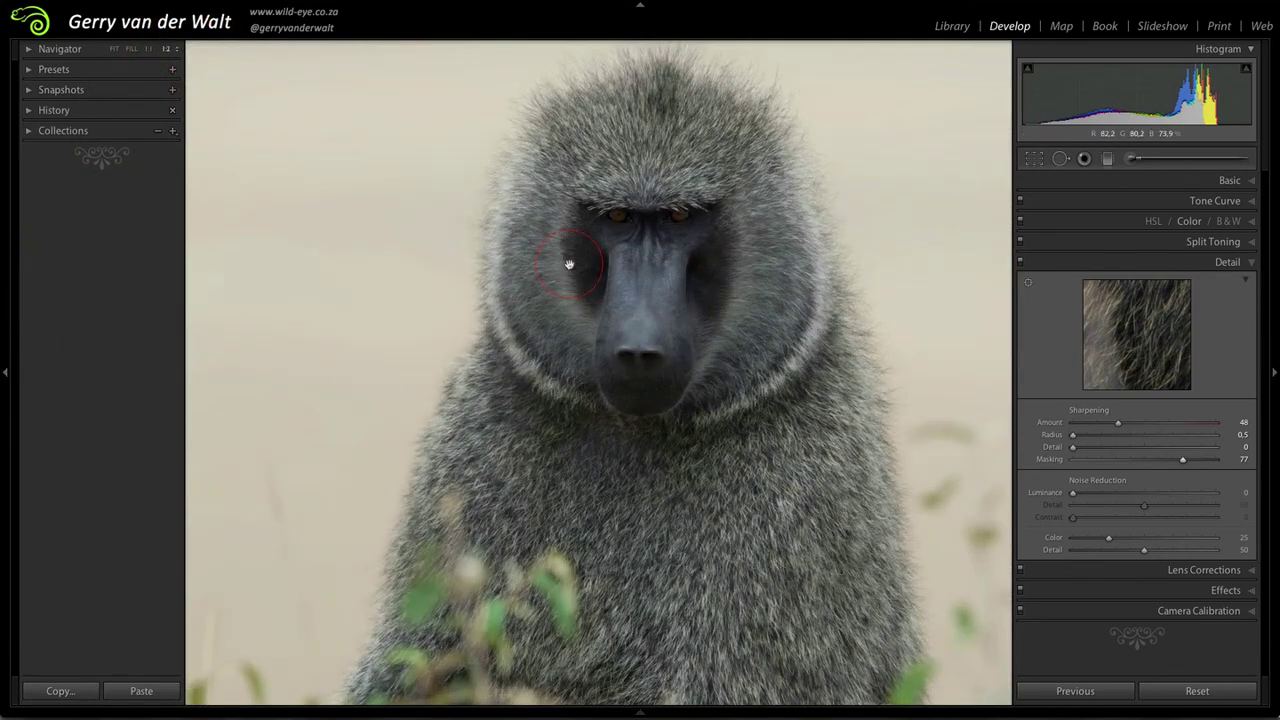
left_click_drag(688, 305, 553, 338)
left_click(6, 372)
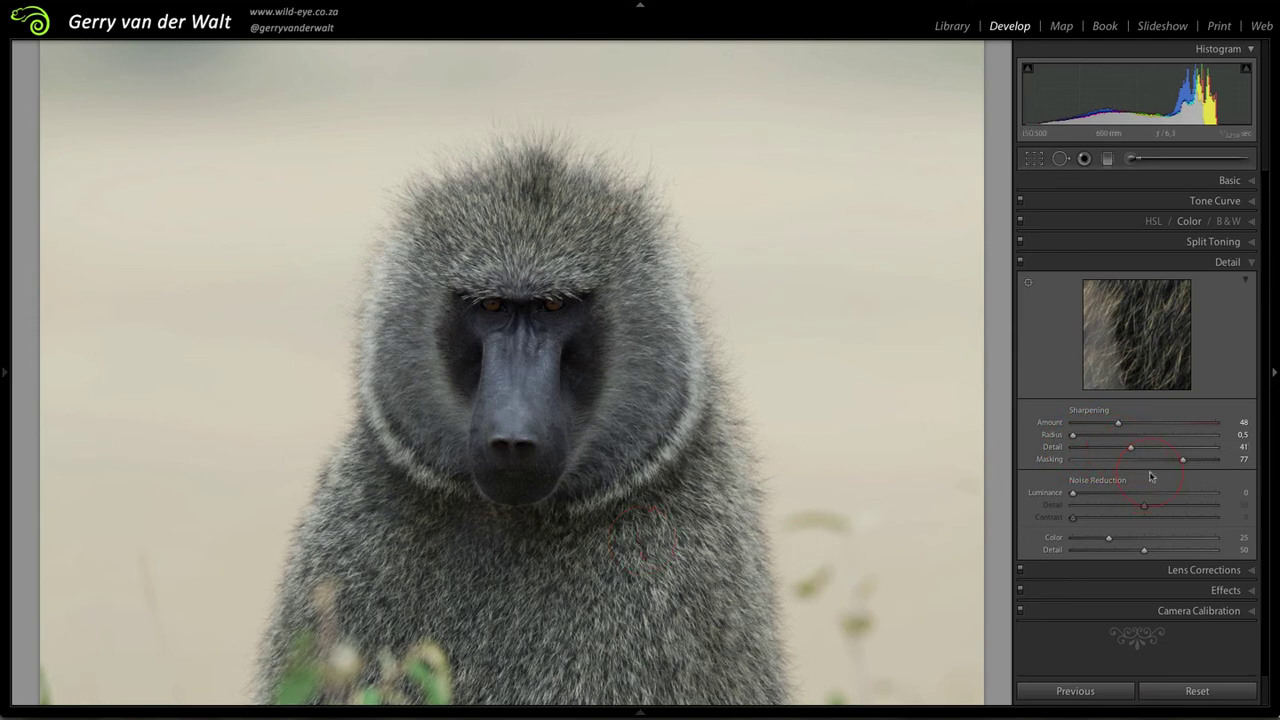
- Zoom to 1:1 on the baboon's face and raise sharpening Detail to 92
left_click(660, 550)
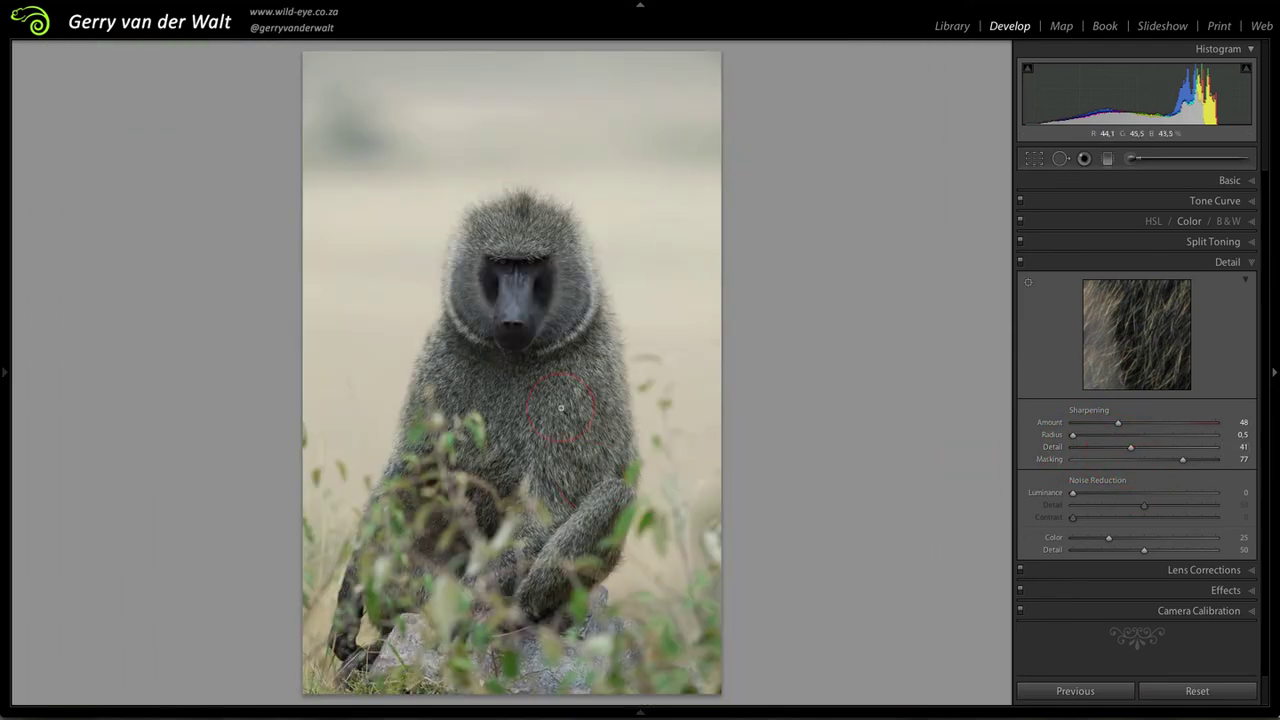
left_click(511, 356)
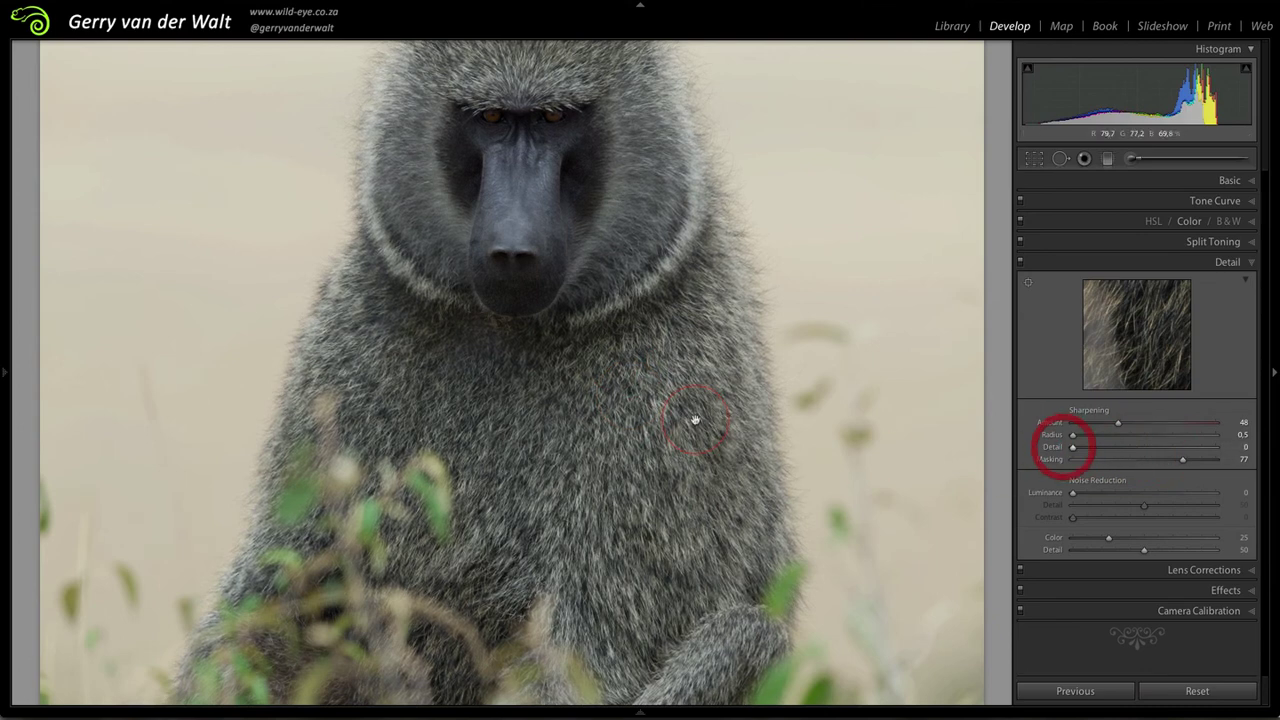
left_click(954, 455)
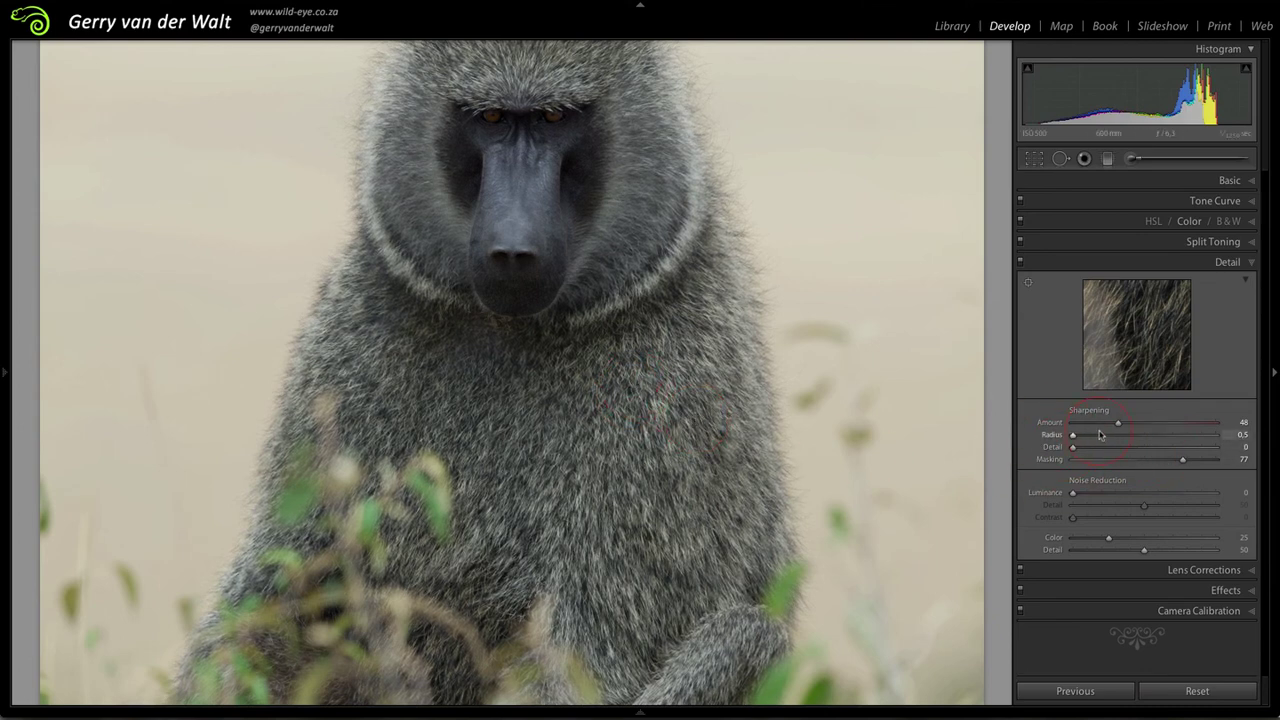
left_click_drag(1073, 447, 1203, 447)
left_click_drag(614, 372, 598, 483)
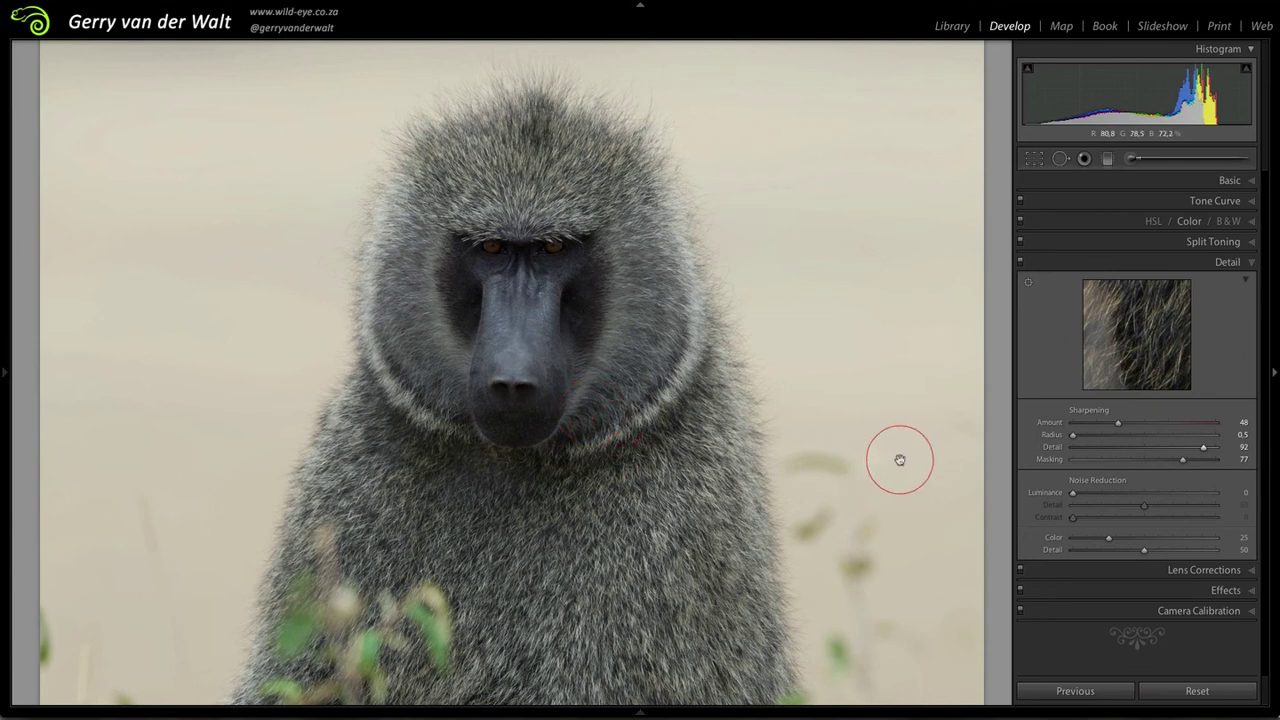
left_click(1074, 437)
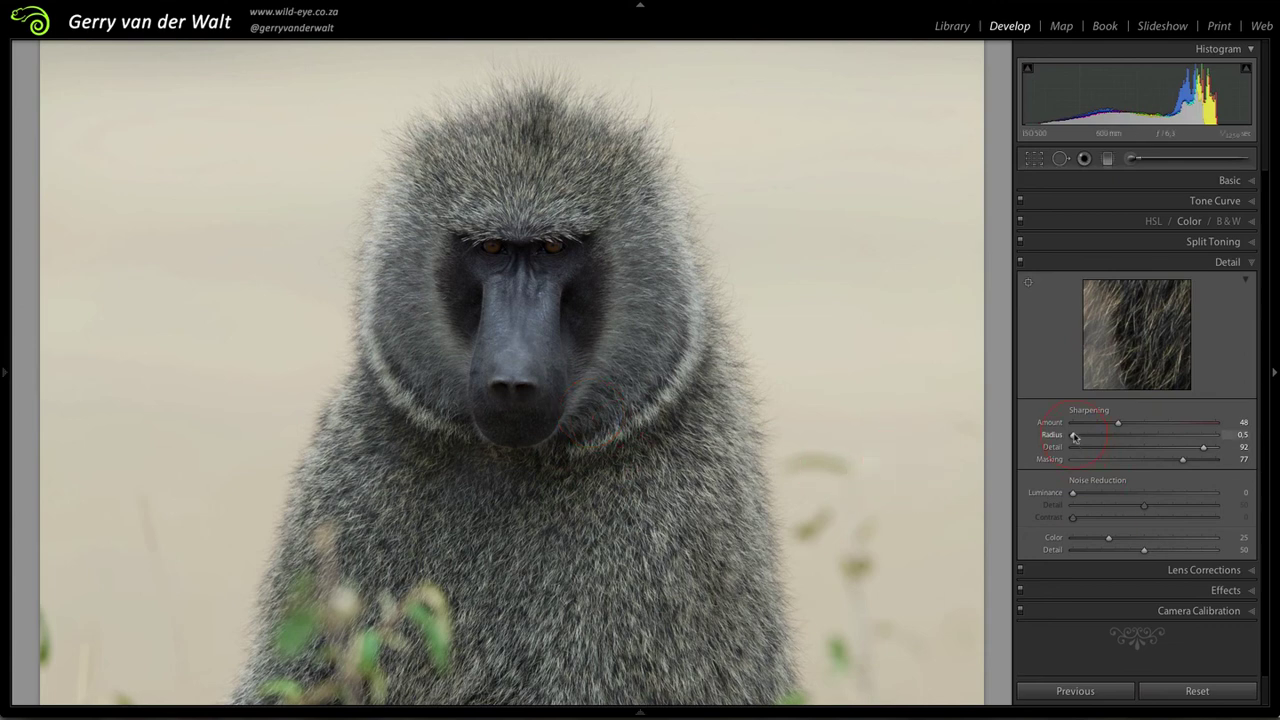
- Widen the baboon's sharpening Radius to 2.5
left_click(1116, 427)
left_click(1081, 437)
left_click_drag(1095, 438, 1126, 440)
left_click_drag(1126, 438, 1187, 438)
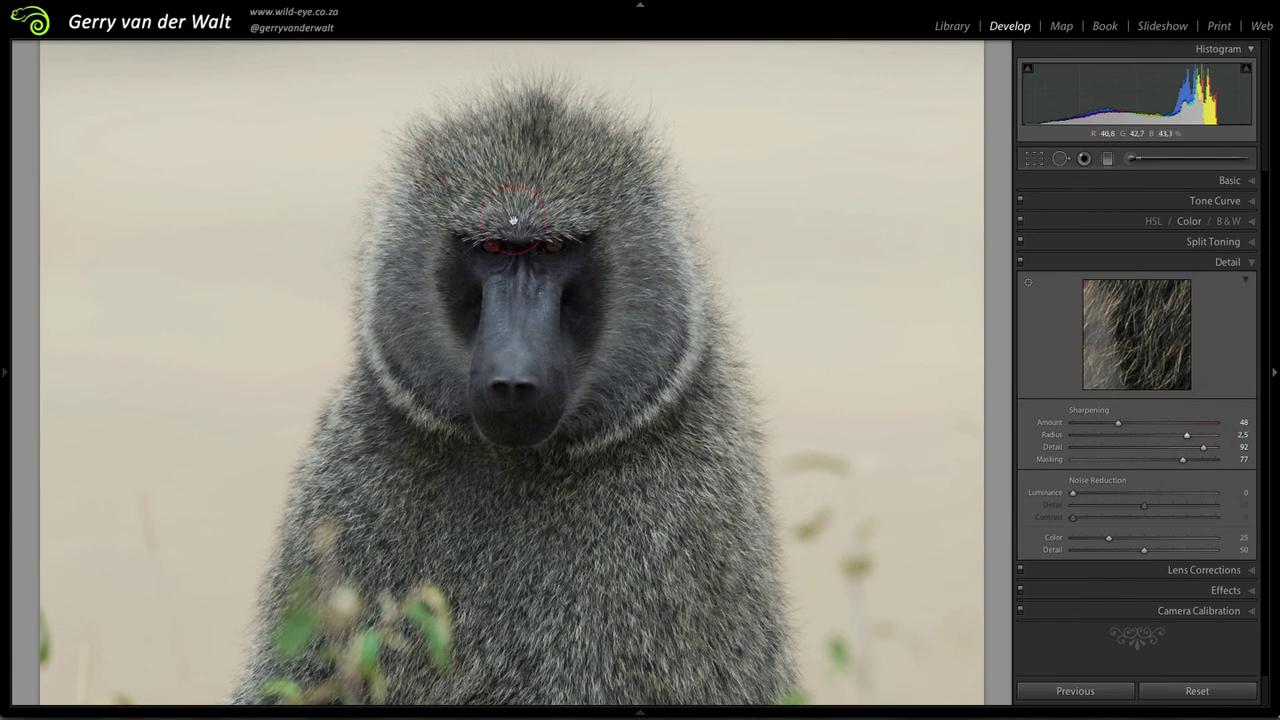
- Aim the Detail preview on the baboon's eye, then bring Radius back to 1.0
left_click(1210, 357)
mouse_move(1141, 318)
left_mouse_down()
mouse_move(1123, 371)
mouse_move(1146, 300)
mouse_move(1150, 310)
left_mouse_up()
left_click(1040, 284)
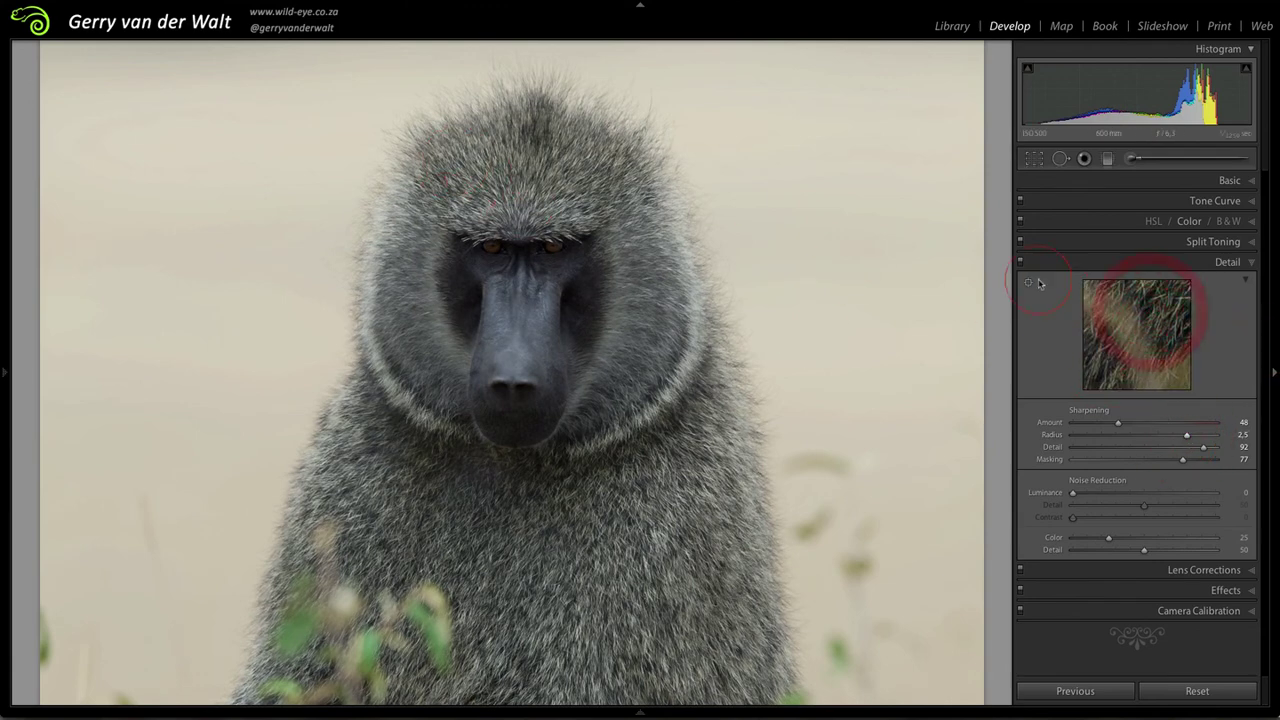
left_click(533, 224)
mouse_move(1151, 344)
left_mouse_down()
mouse_move(1125, 380)
mouse_move(1150, 372)
mouse_move(1160, 330)
left_mouse_up()
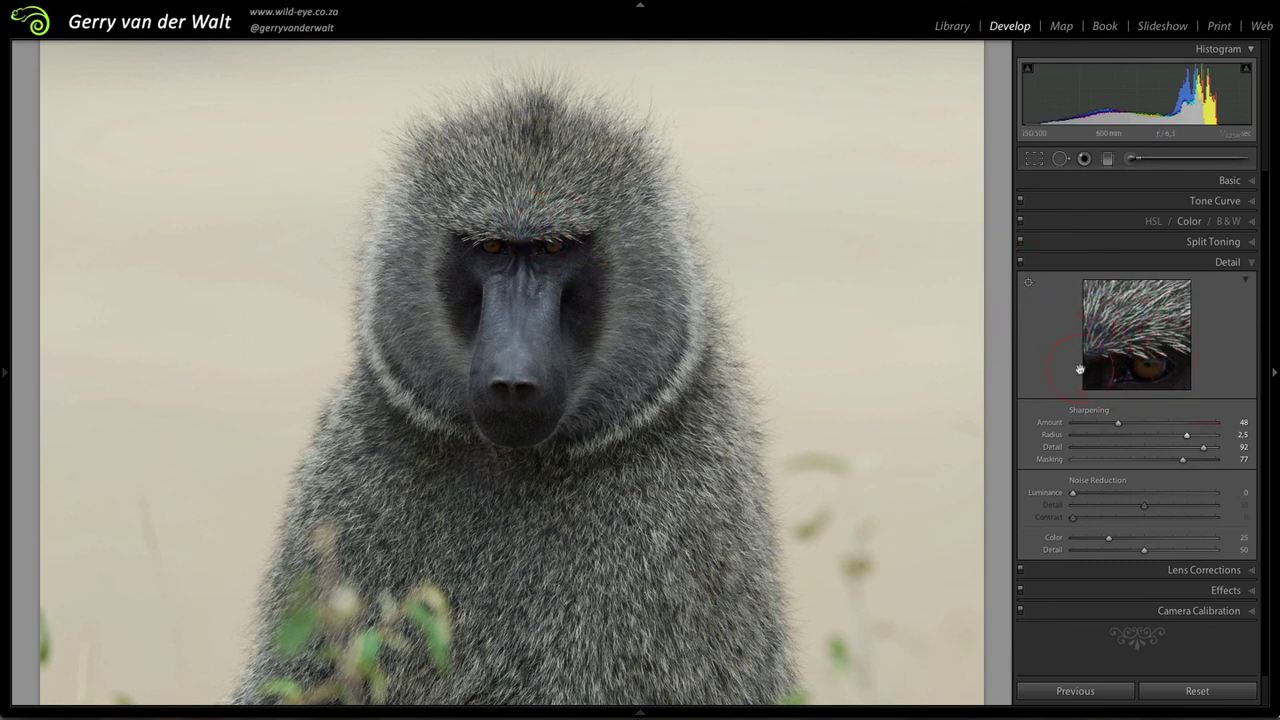
left_click(1100, 298)
left_click_drag(1122, 347, 1150, 345)
left_click(1187, 437)
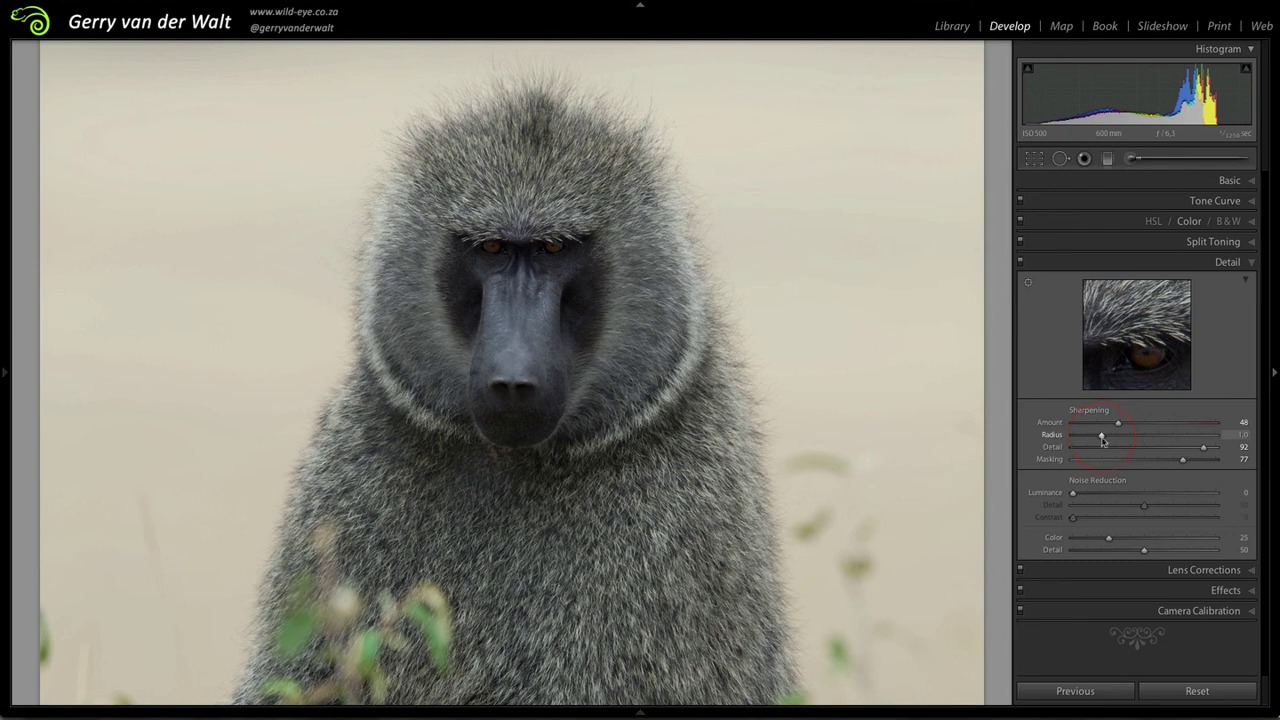
- Lower the baboon's sharpening Detail from 92 to 68
left_click(1204, 449)
left_click_drag(1204, 449, 1170, 449)
left_click(1122, 424)
- Review the Noise Reduction sliders without changing their values
left_click(1206, 463)
left_click(1047, 487)
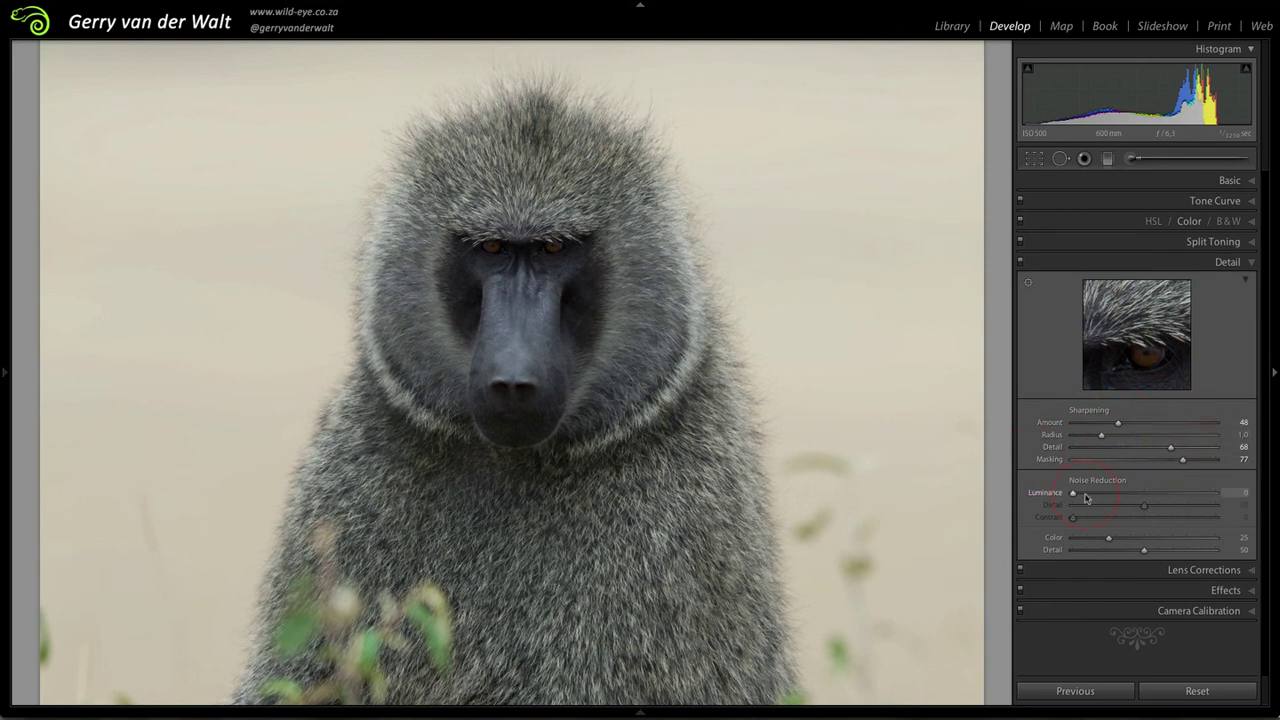
left_click(1074, 494)
left_click(1106, 539)
left_click(1111, 452)
left_click(1145, 487)
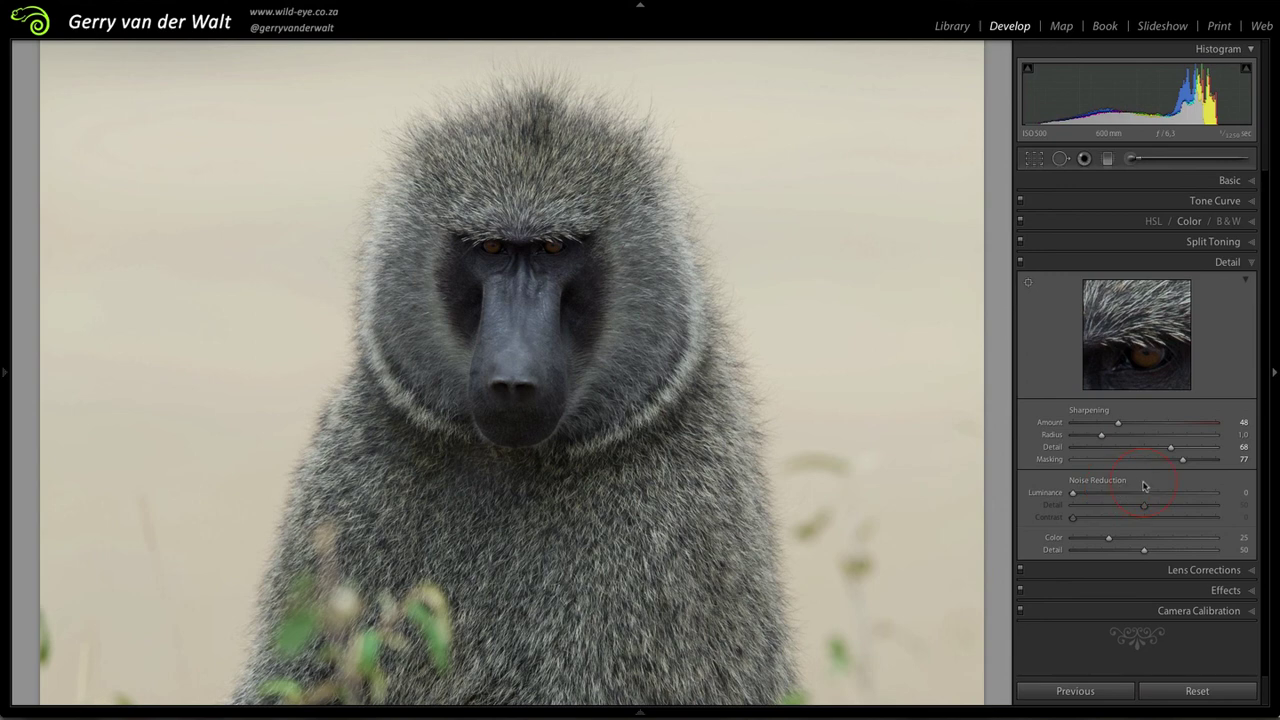